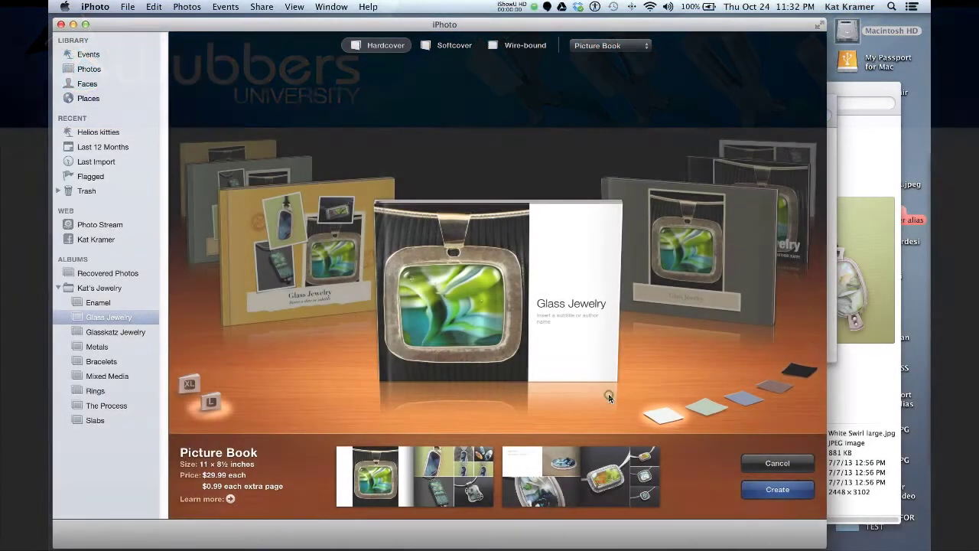
Browse to Journal and back, then make the hardcover Picture Book the XL 13 × 10 inch size.
{"action": "left_click", "coordinate": [609, 396]}
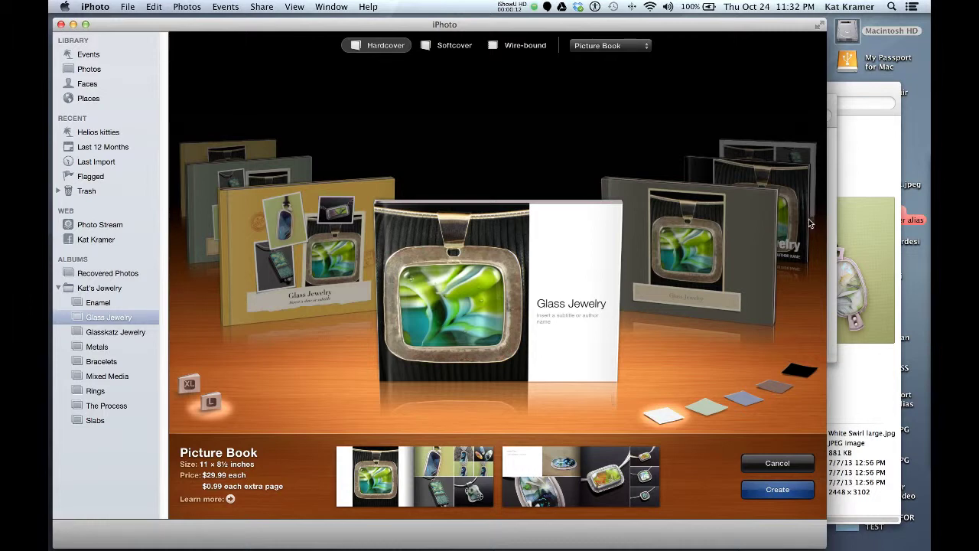
{"action": "left_click", "coordinate": [735, 256]}
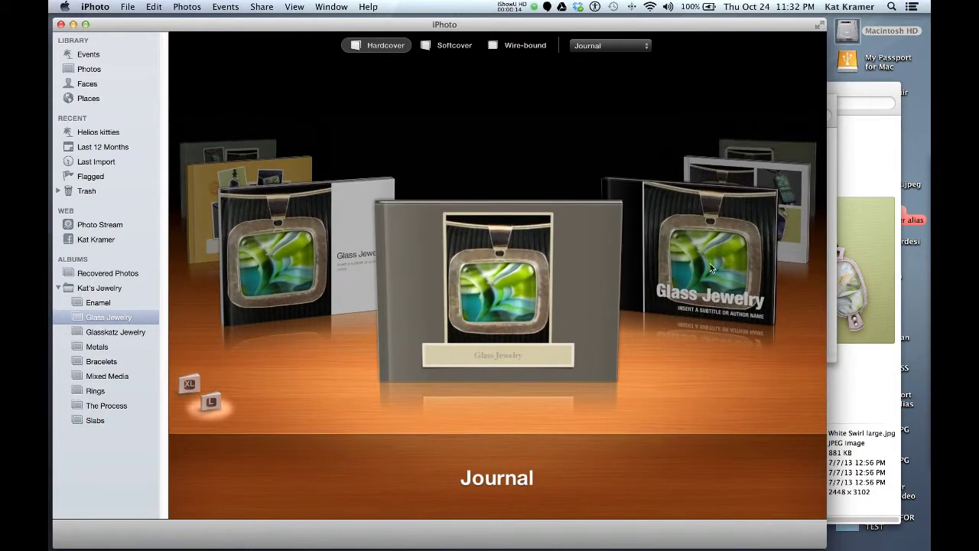
{"action": "left_click", "coordinate": [352, 258]}
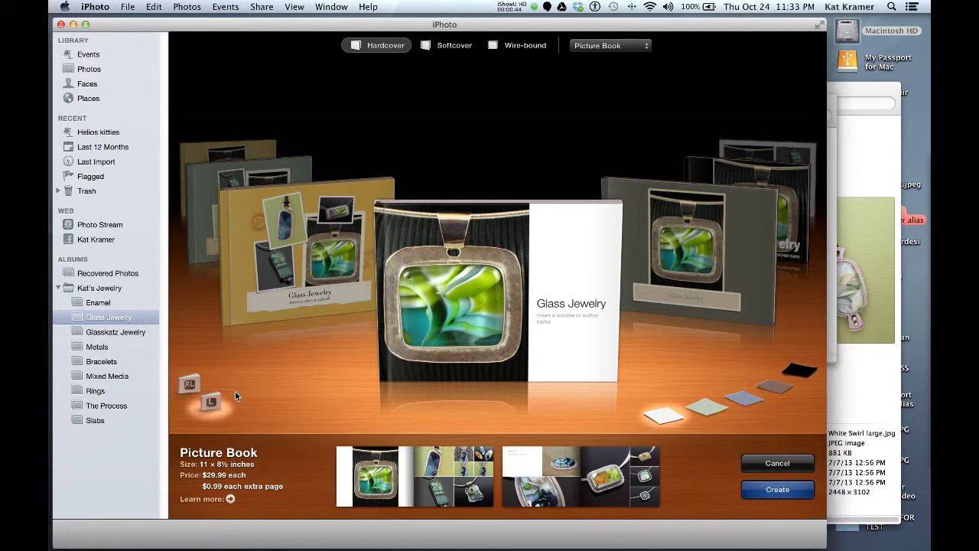
{"action": "left_click", "coordinate": [196, 389]}
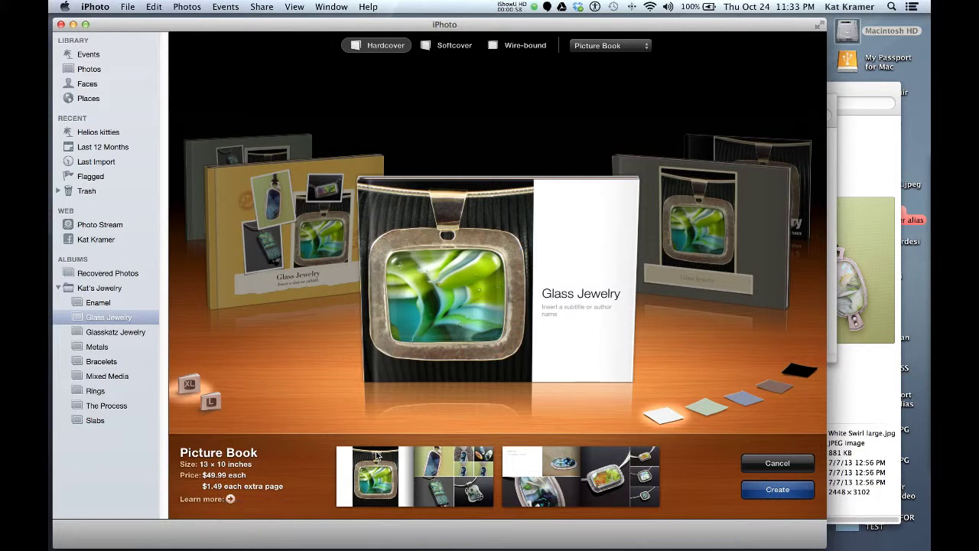
Compare softcover S and M sizes and wire-bound, then return to the hardcover binding.
{"action": "left_click", "coordinate": [423, 47]}
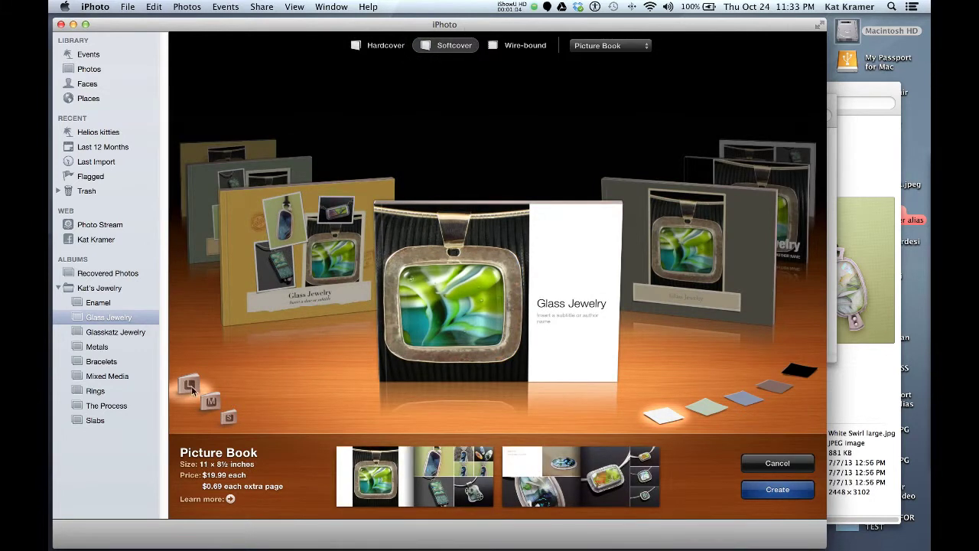
{"action": "left_click", "coordinate": [230, 417]}
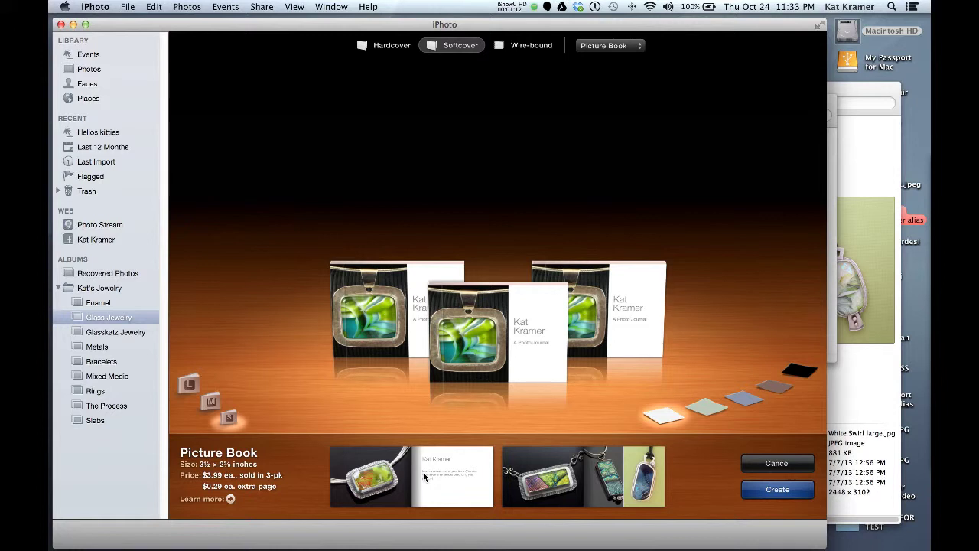
{"action": "left_click", "coordinate": [209, 405]}
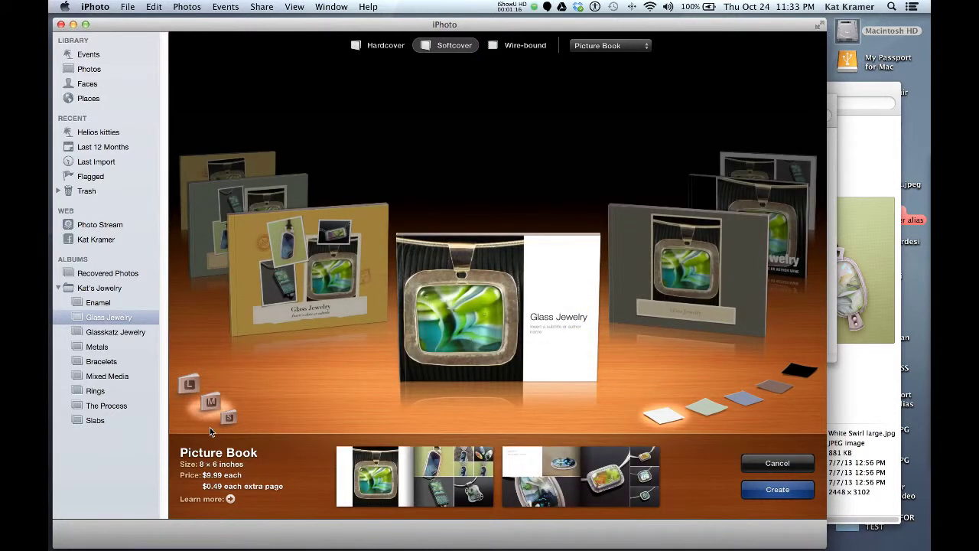
{"action": "left_click", "coordinate": [515, 46]}
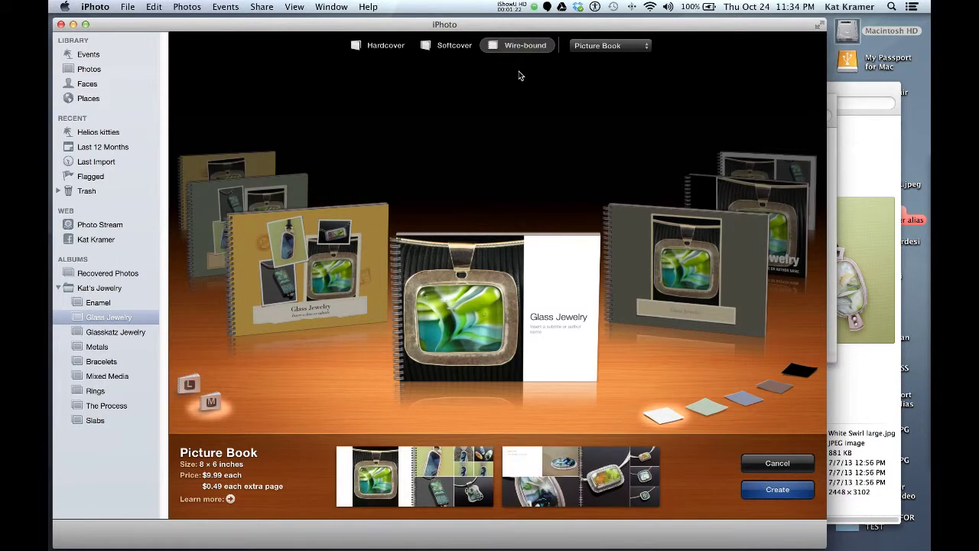
{"action": "left_click", "coordinate": [380, 45]}
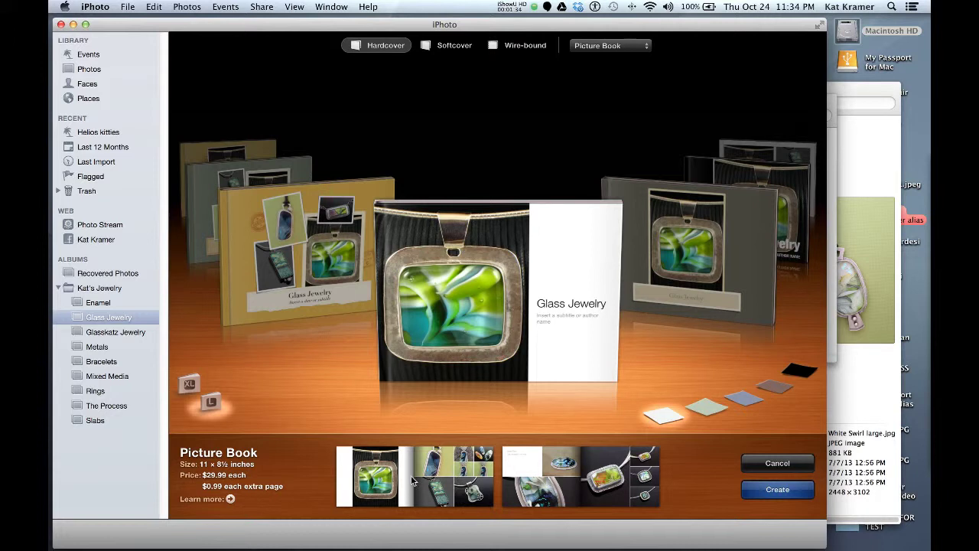
Preview Picture Book cover colours: light green, blue-grey, taupe and black.
{"action": "left_click", "coordinate": [715, 410]}
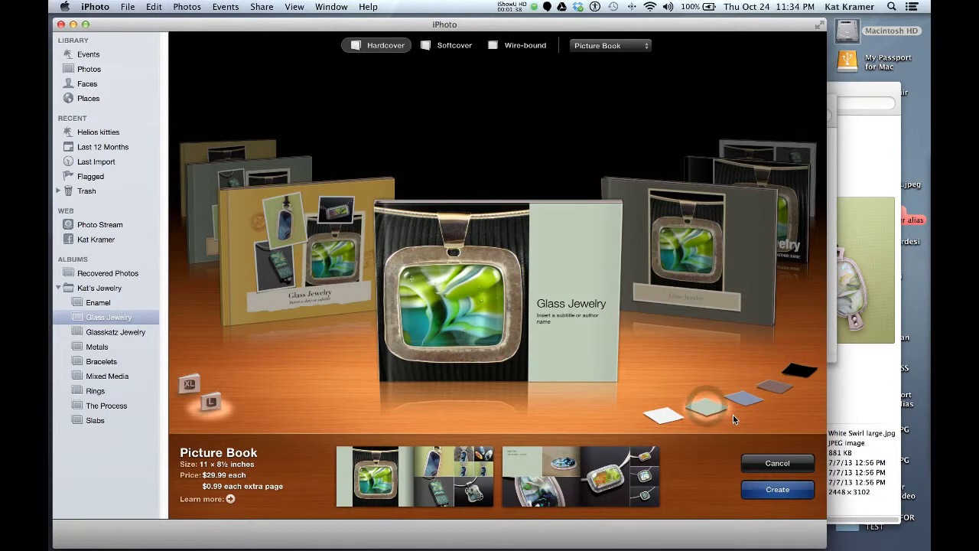
{"action": "left_click", "coordinate": [742, 399]}
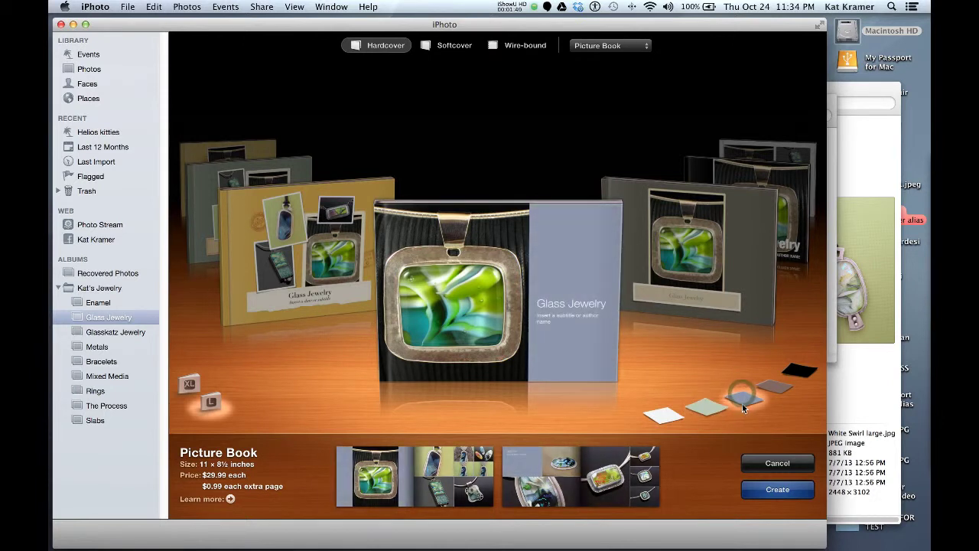
{"action": "left_click", "coordinate": [777, 387]}
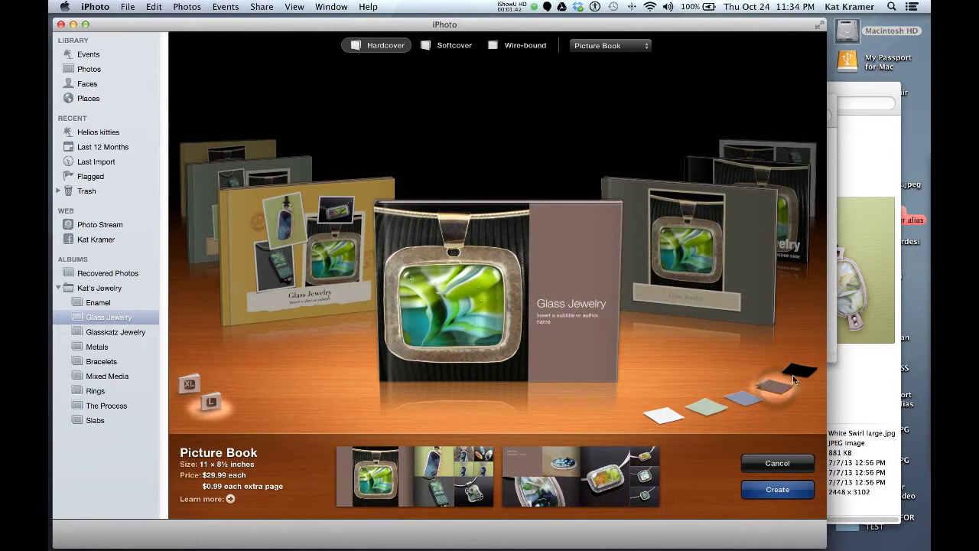
{"action": "left_click", "coordinate": [801, 371]}
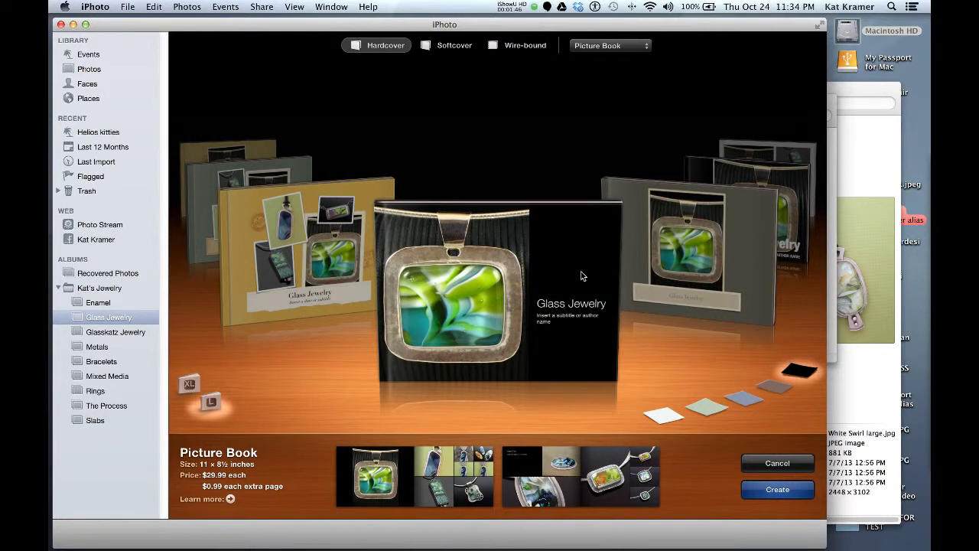
Switch to the Journal theme and, after trying grey, blue and red, choose a beige cover.
{"action": "left_click", "coordinate": [732, 242]}
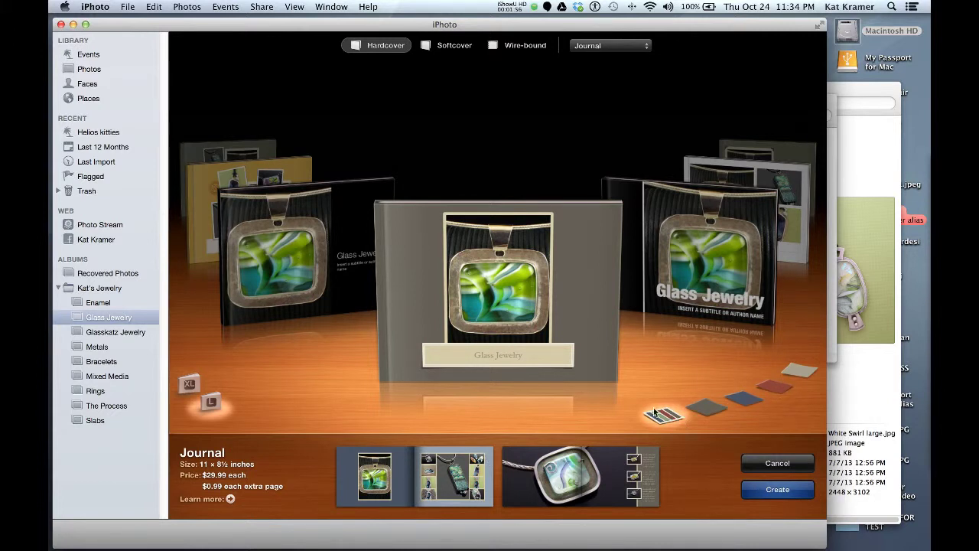
{"action": "left_click", "coordinate": [713, 408]}
{"action": "left_click", "coordinate": [750, 402]}
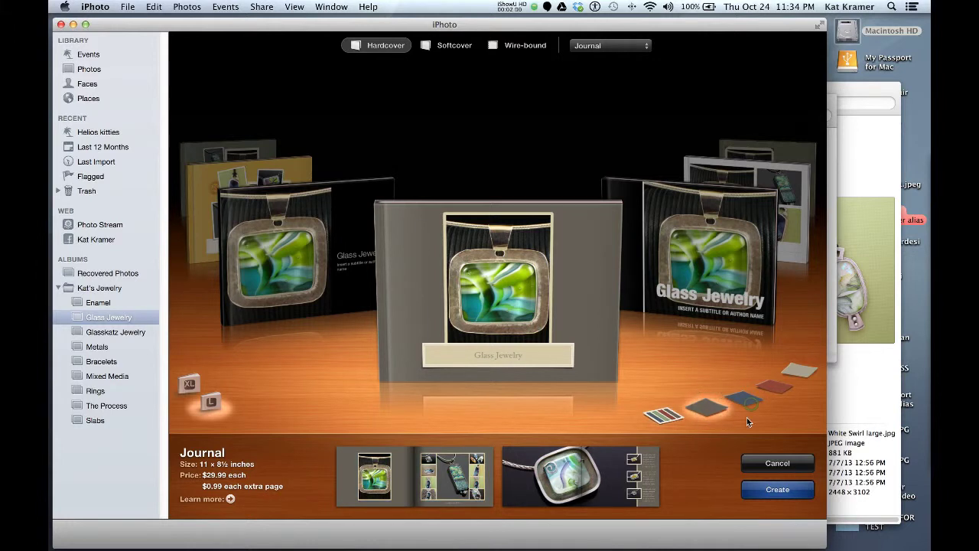
{"action": "left_click", "coordinate": [774, 388]}
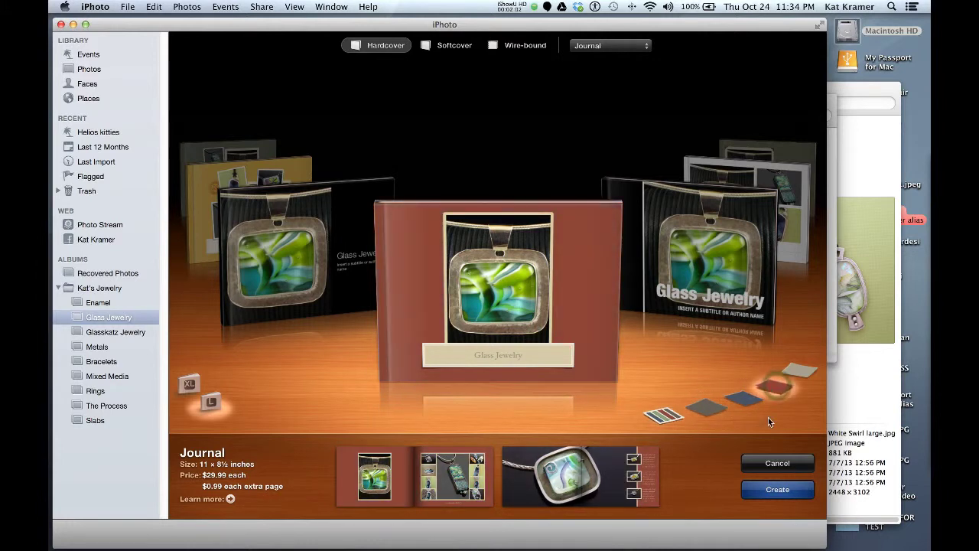
{"action": "left_click", "coordinate": [793, 370]}
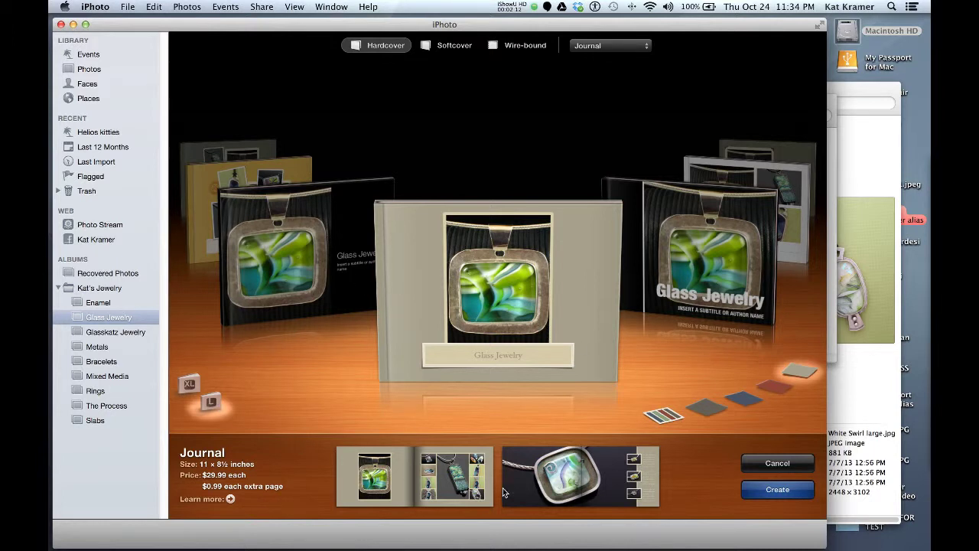
Create the 20-page Glass Jewelry Book from the beige Journal theme.
{"action": "left_click", "coordinate": [776, 491]}
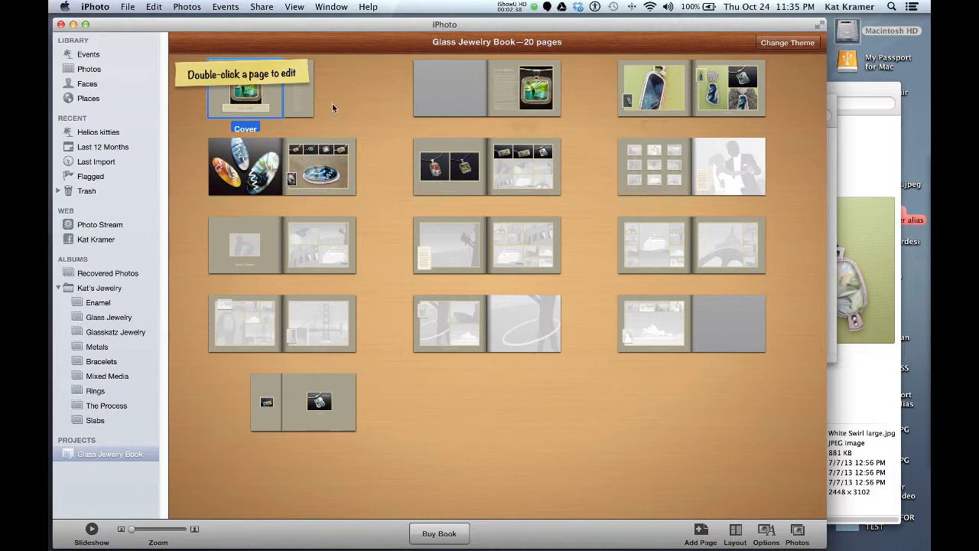
Open the cover and apply the full-photo layout without a title box.
{"action": "double_click", "coordinate": [269, 94]}
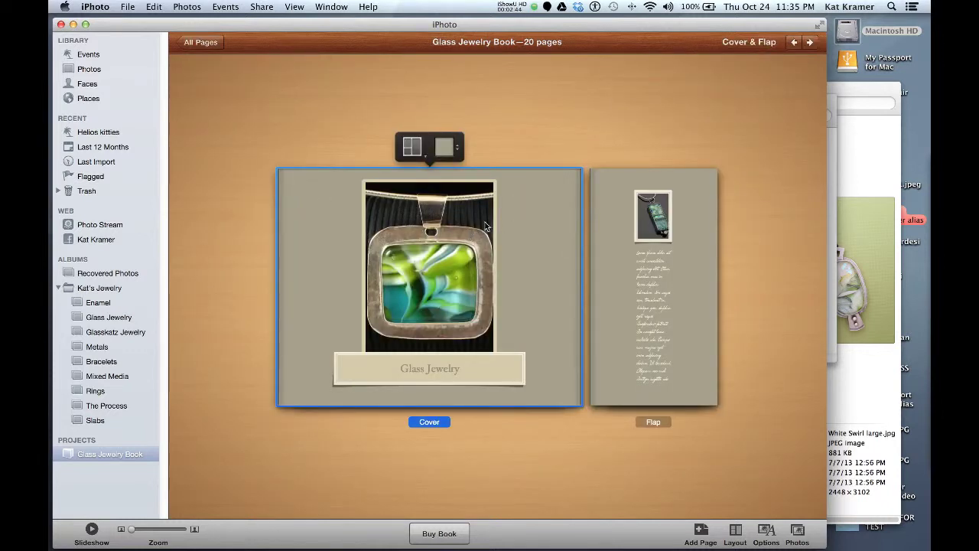
{"action": "left_click", "coordinate": [413, 147]}
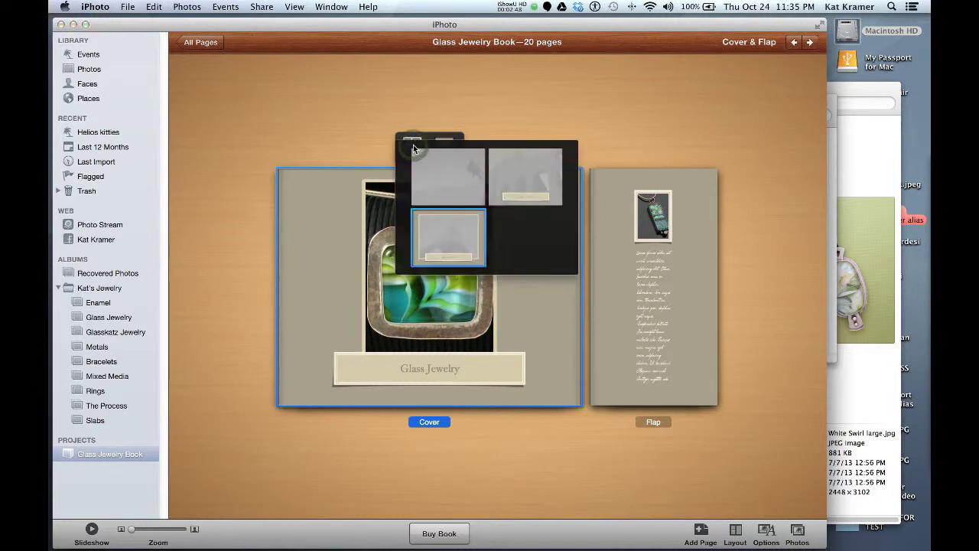
{"action": "left_click", "coordinate": [448, 239]}
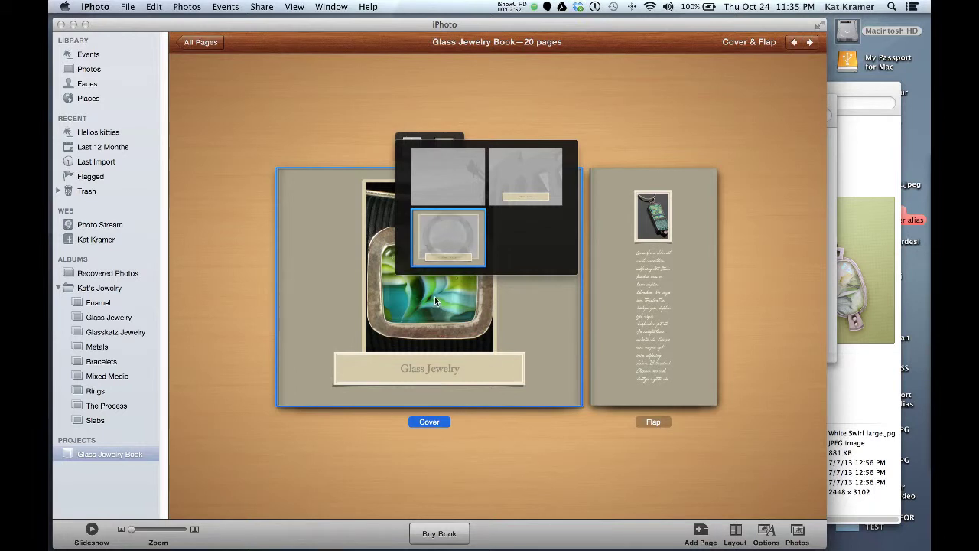
{"action": "left_click", "coordinate": [525, 175]}
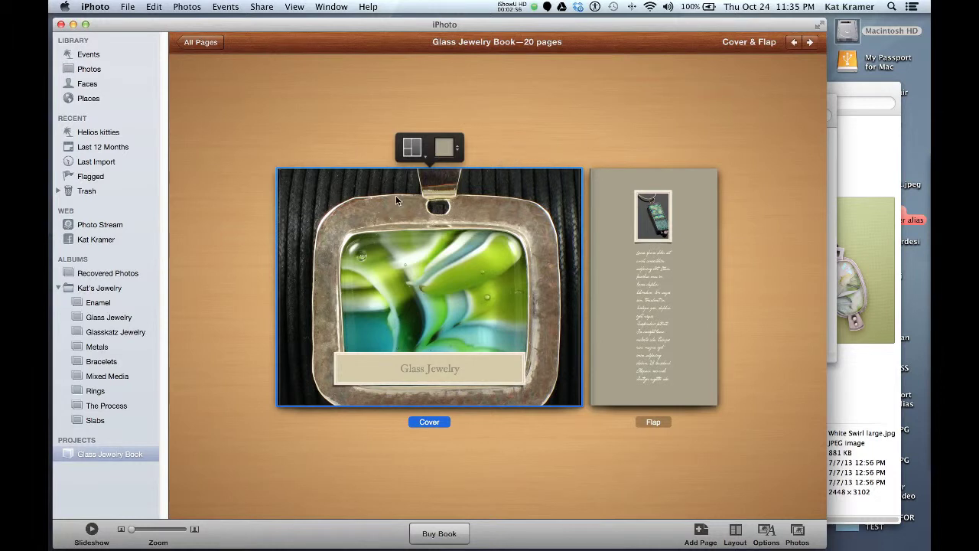
{"action": "left_click", "coordinate": [413, 147]}
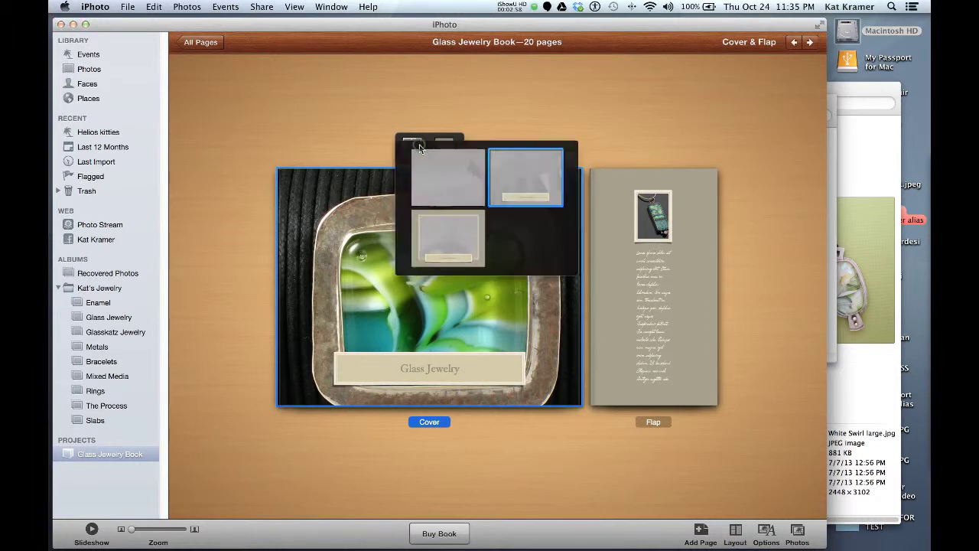
{"action": "left_click", "coordinate": [453, 177]}
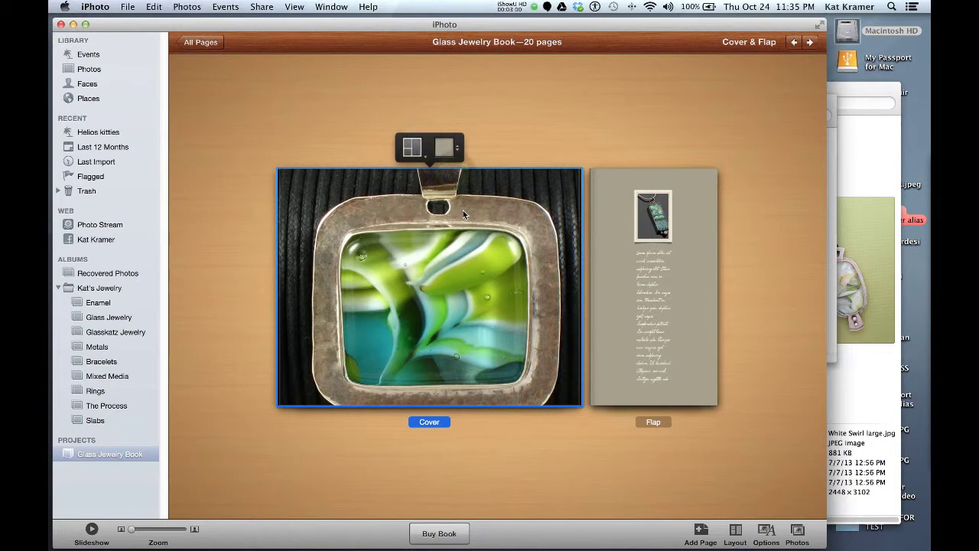
Zoom and shift the cover photo, then zoom out so the whole pendant shows.
{"action": "left_click", "coordinate": [449, 300]}
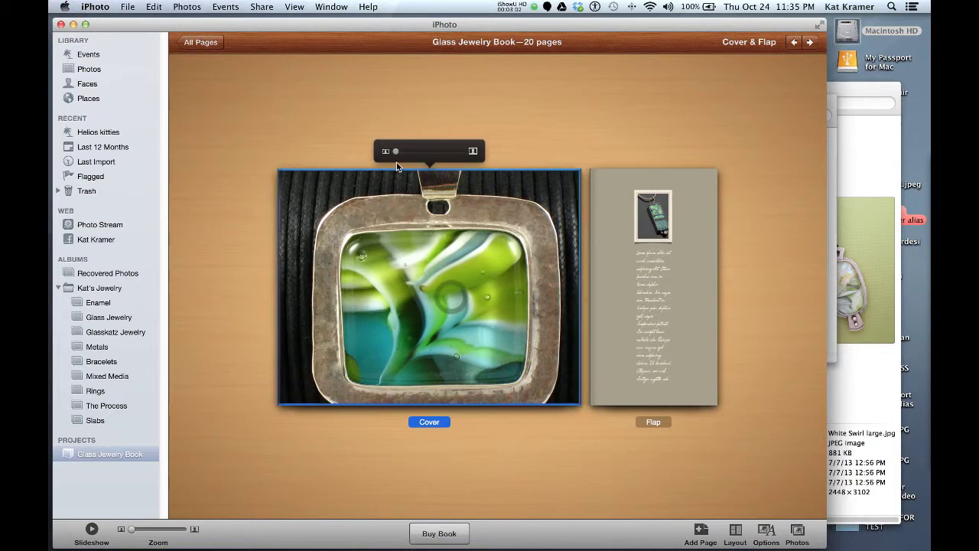
{"action": "left_click_drag", "start_coordinate": [395, 155], "coordinate": [415, 153]}
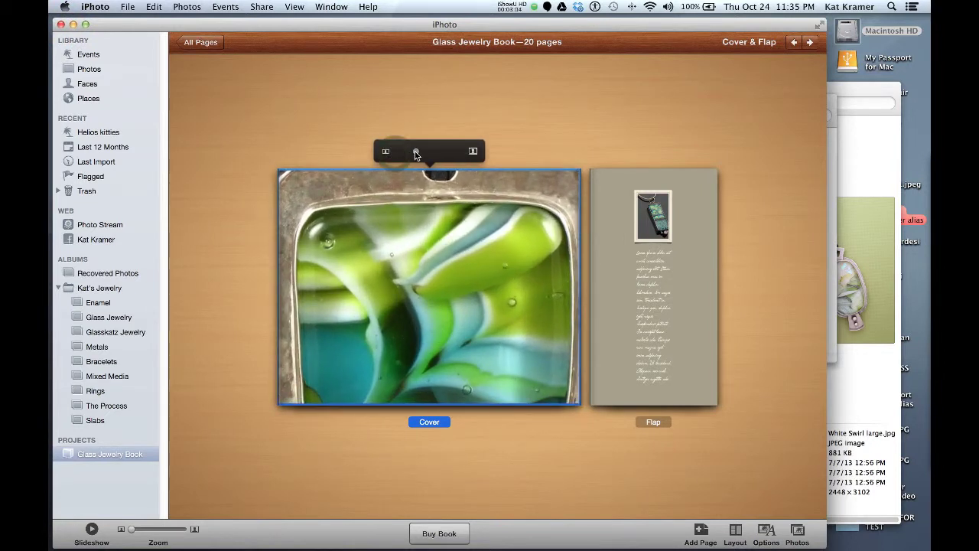
{"action": "left_click_drag", "start_coordinate": [423, 295], "coordinate": [421, 315]}
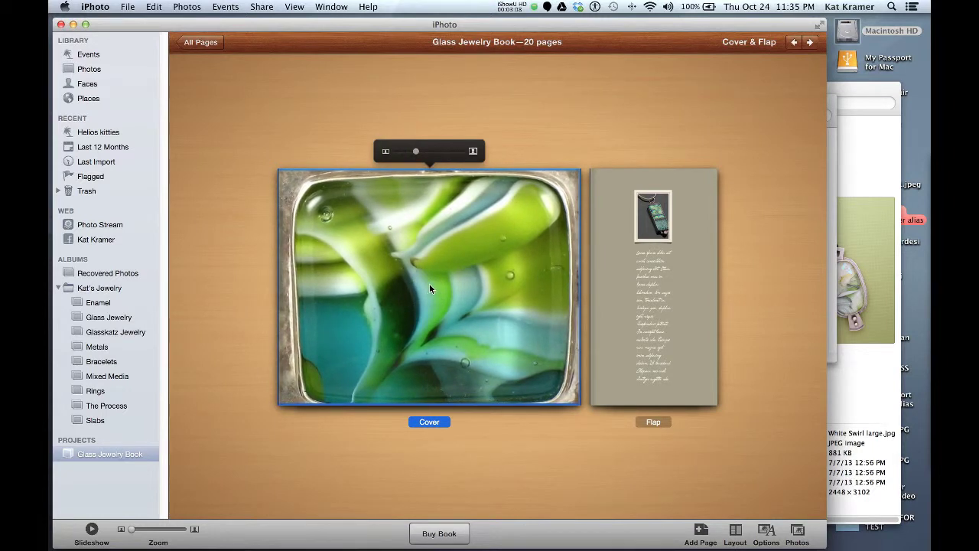
{"action": "left_click_drag", "start_coordinate": [417, 151], "coordinate": [401, 151]}
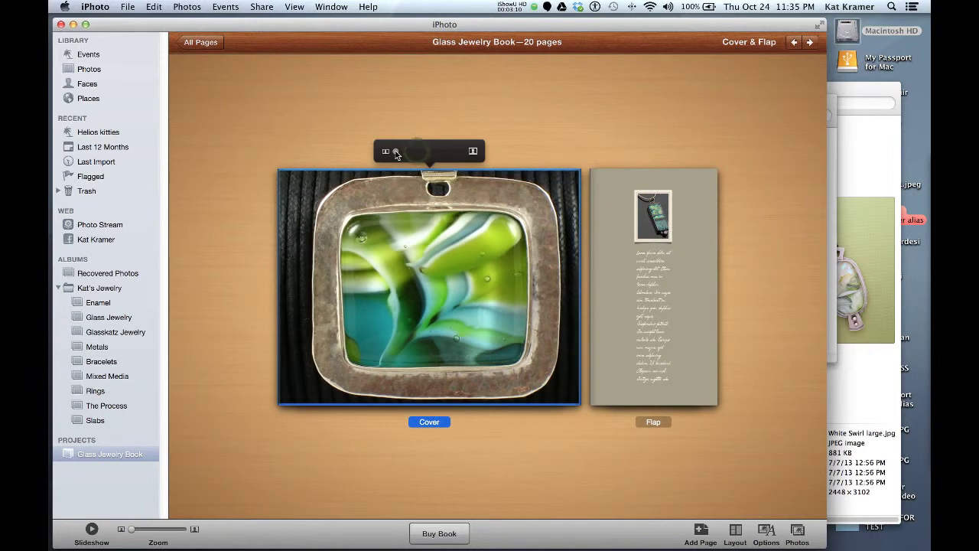
{"action": "left_click", "coordinate": [308, 148]}
{"action": "left_click", "coordinate": [311, 180]}
Place the blue cord pendant photo into the flap page's photo frame.
{"action": "left_click", "coordinate": [696, 259]}
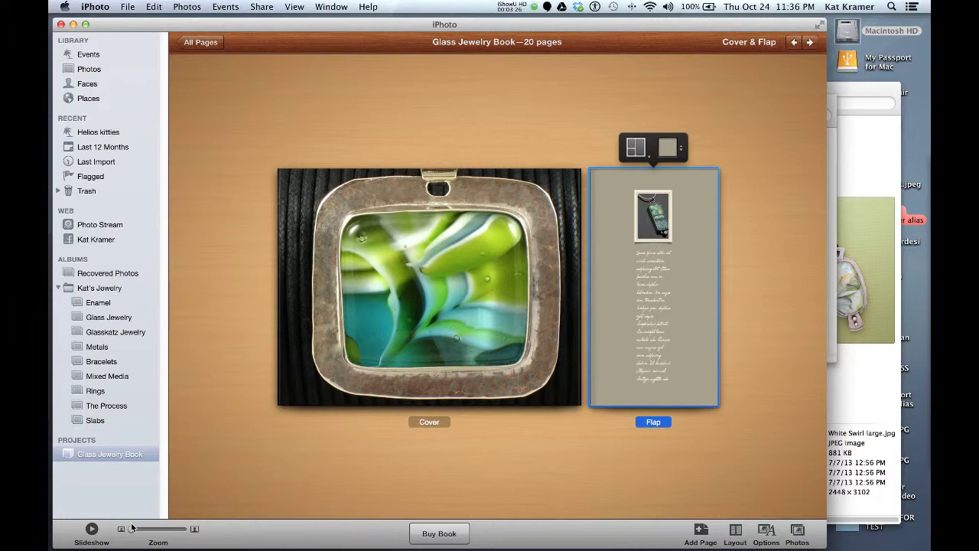
{"action": "left_click_drag", "start_coordinate": [133, 530], "coordinate": [175, 529]}
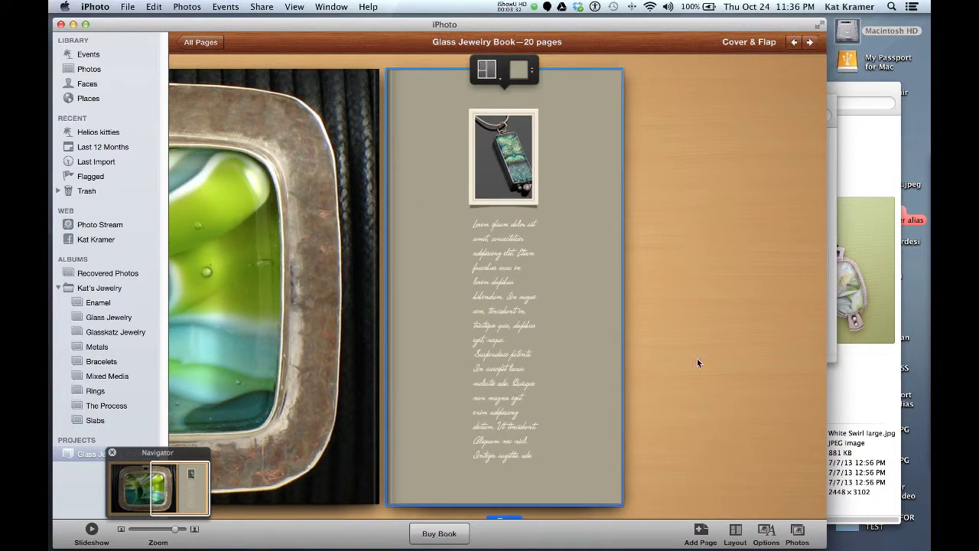
{"action": "left_click", "coordinate": [799, 531]}
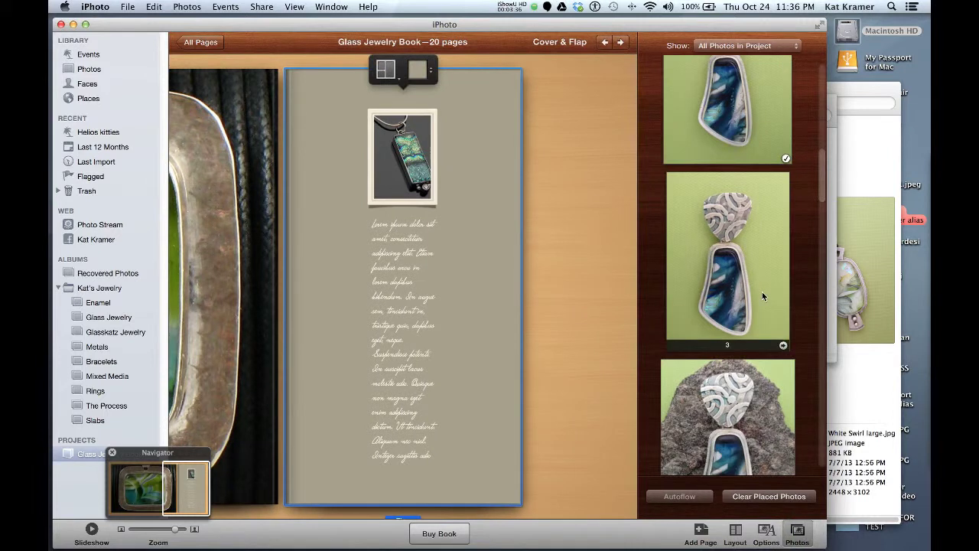
{"action": "scroll", "coordinate": [757, 299], "scroll_direction": "up", "scroll_amount": 3}
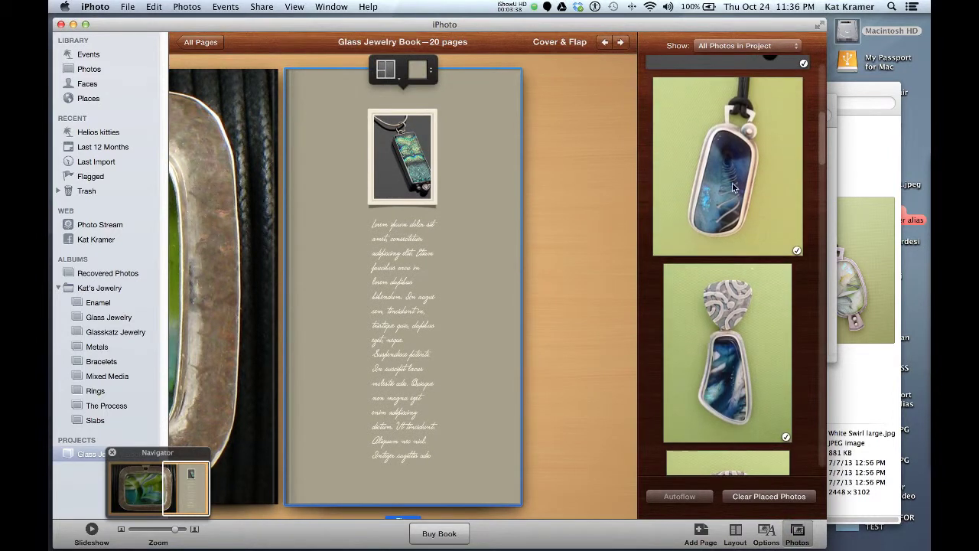
{"action": "left_click_drag", "start_coordinate": [733, 187], "coordinate": [430, 190]}
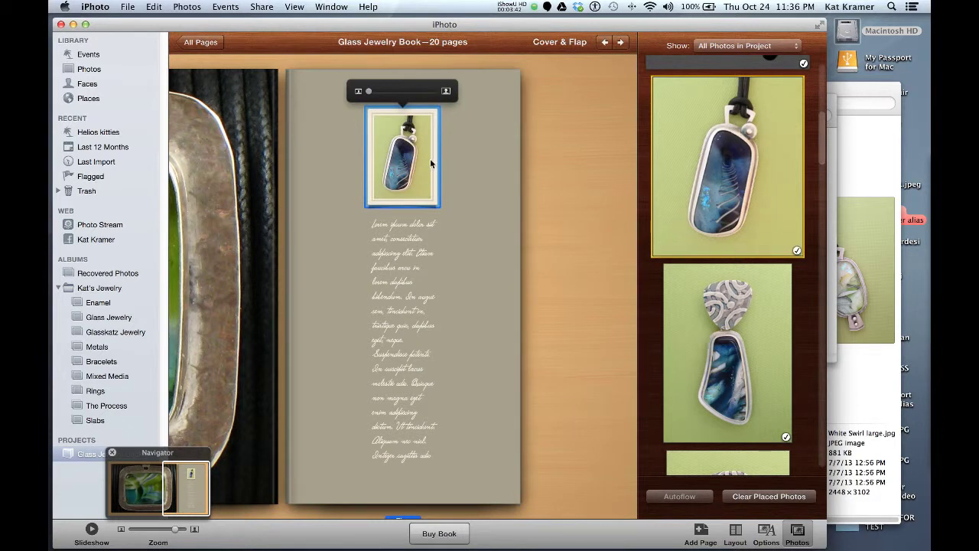
{"action": "left_click", "coordinate": [401, 257]}
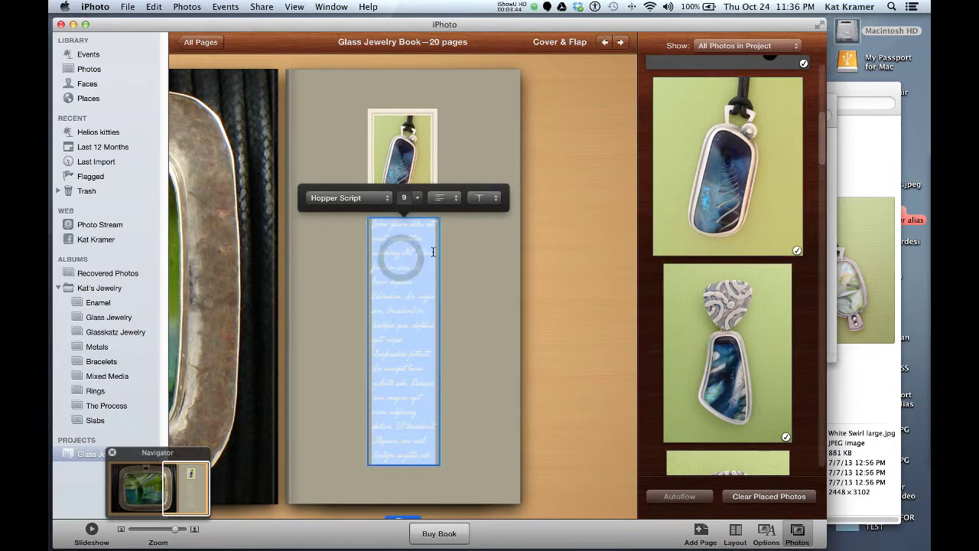
{"action": "left_click", "coordinate": [476, 249]}
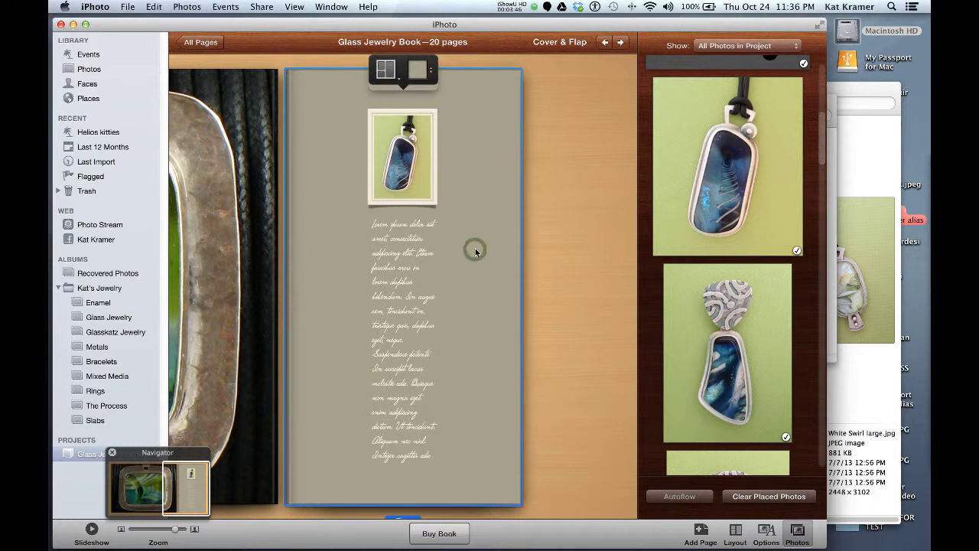
Check the cover pendant's crop, then show the cover's background and layout options.
{"action": "key", "text": "Left"}
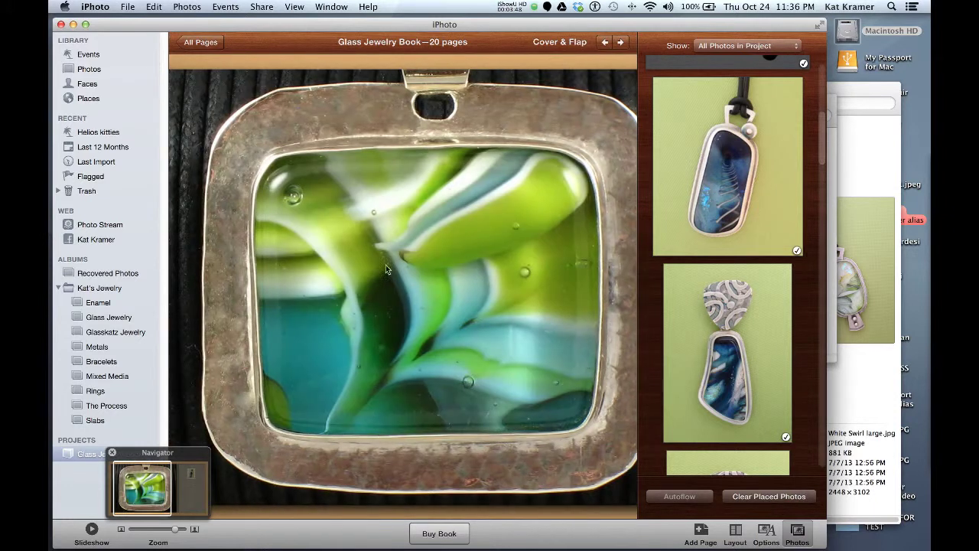
{"action": "left_click", "coordinate": [355, 142]}
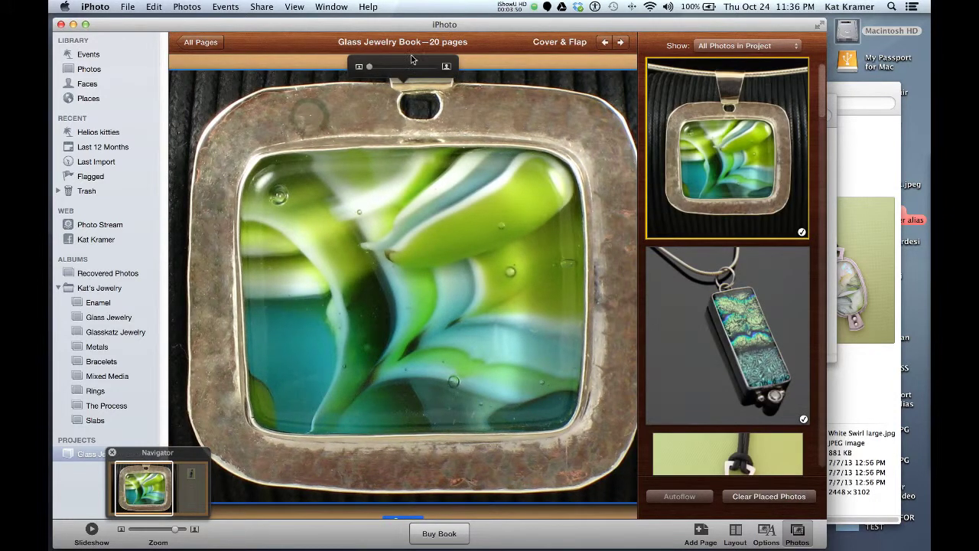
{"action": "mouse_move", "coordinate": [369, 70]}
{"action": "left_mouse_down"}
{"action": "mouse_move", "coordinate": [386, 69]}
{"action": "mouse_move", "coordinate": [371, 69]}
{"action": "left_mouse_up"}
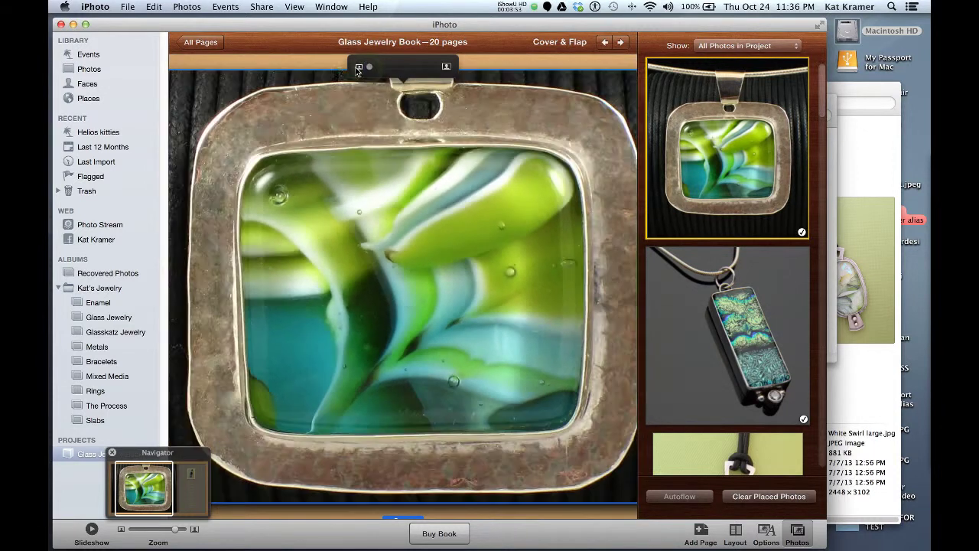
{"action": "left_click", "coordinate": [270, 68]}
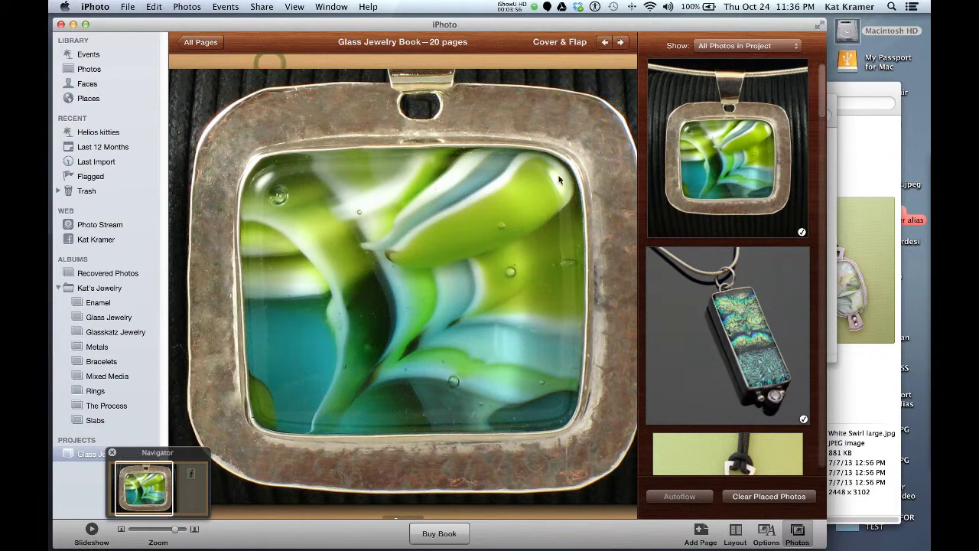
{"action": "left_click", "coordinate": [735, 531]}
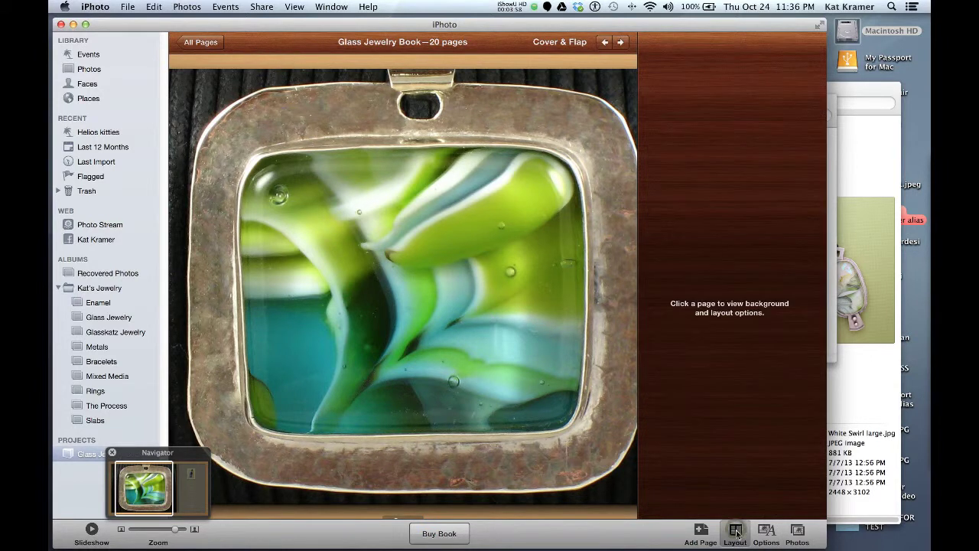
{"action": "left_click", "coordinate": [583, 90]}
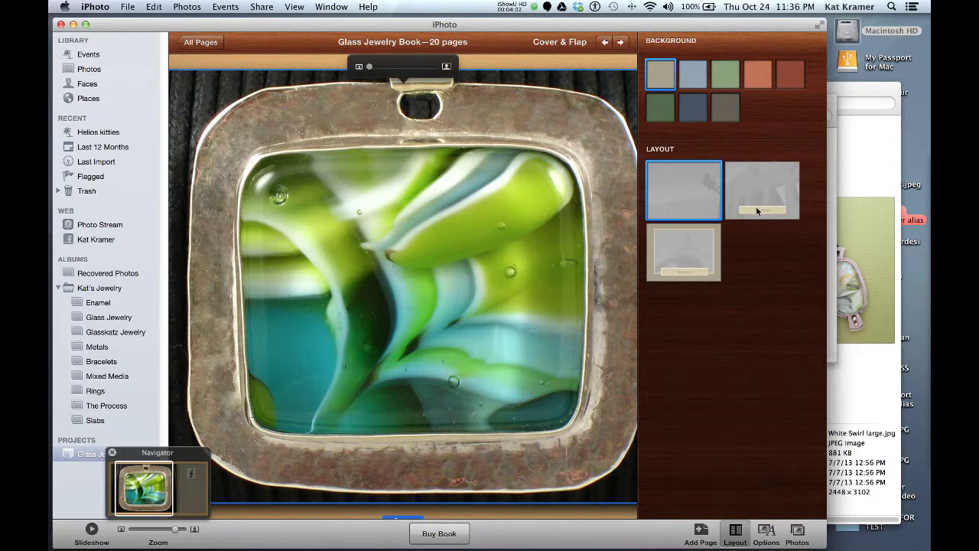
Apply the Glass Jewelry title-caption layout and replace the cover photo with the three glass ovals.
{"action": "left_click", "coordinate": [662, 236]}
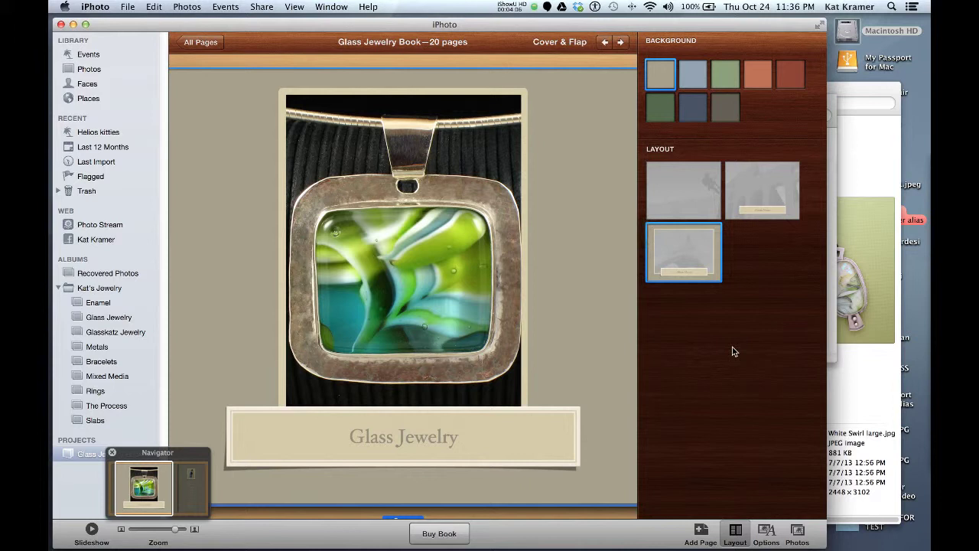
{"action": "left_click", "coordinate": [789, 527]}
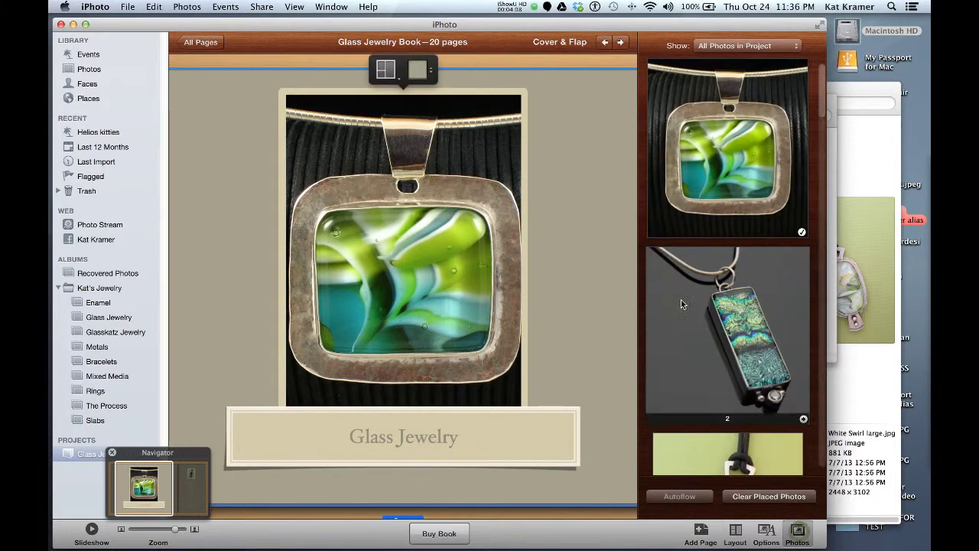
{"action": "scroll", "coordinate": [692, 288], "scroll_direction": "down", "scroll_amount": 5}
{"action": "scroll", "coordinate": [698, 289], "scroll_direction": "down", "scroll_amount": 10}
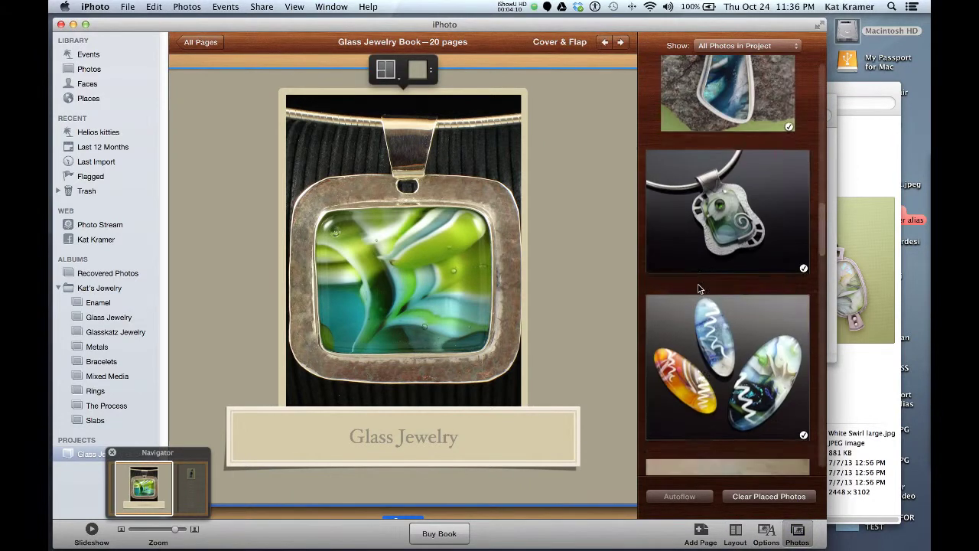
{"action": "left_click_drag", "start_coordinate": [744, 291], "coordinate": [394, 301]}
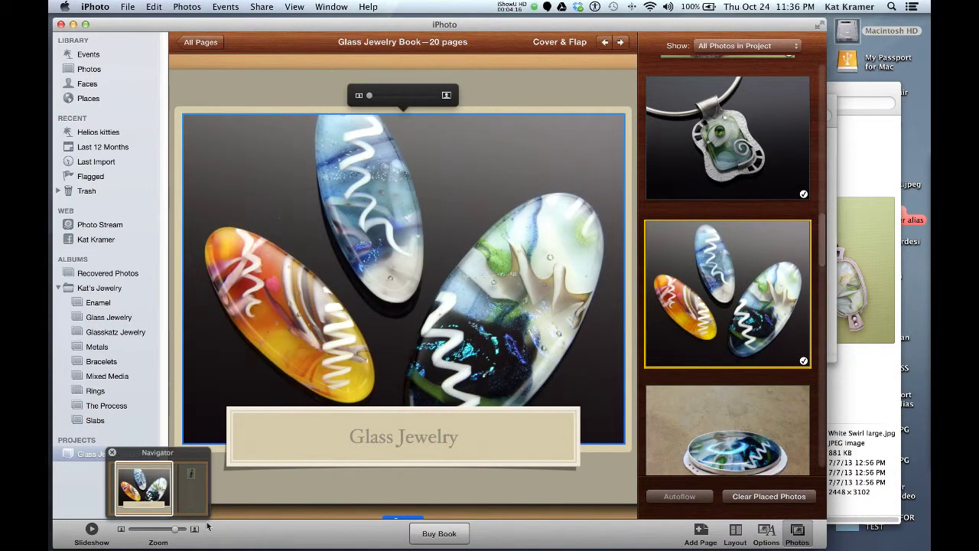
{"action": "left_click", "coordinate": [176, 530]}
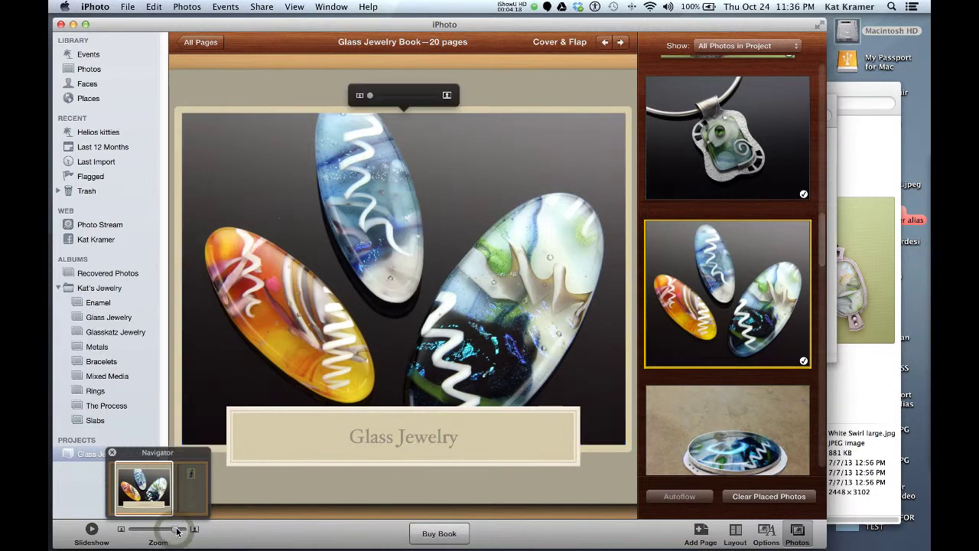
{"action": "left_click_drag", "start_coordinate": [176, 529], "coordinate": [137, 534]}
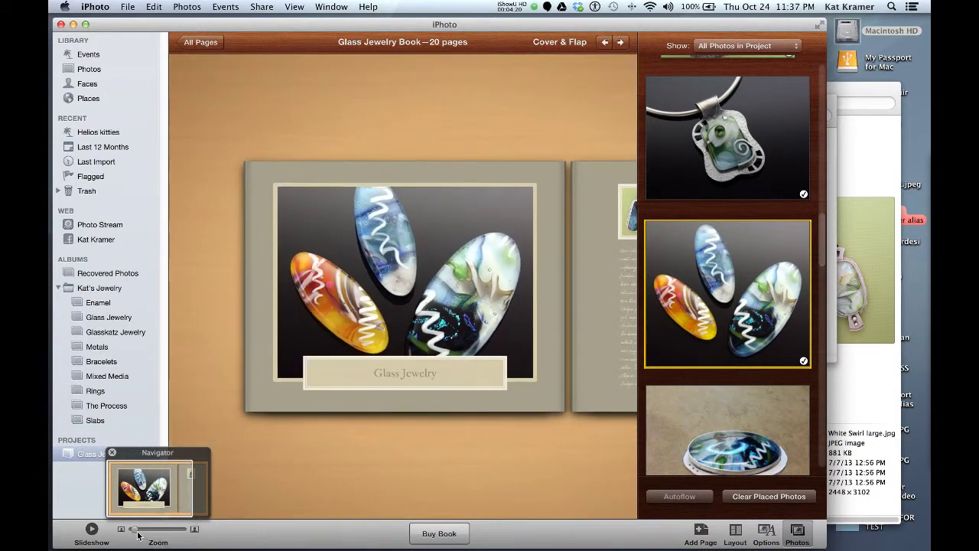
{"action": "left_click", "coordinate": [379, 315]}
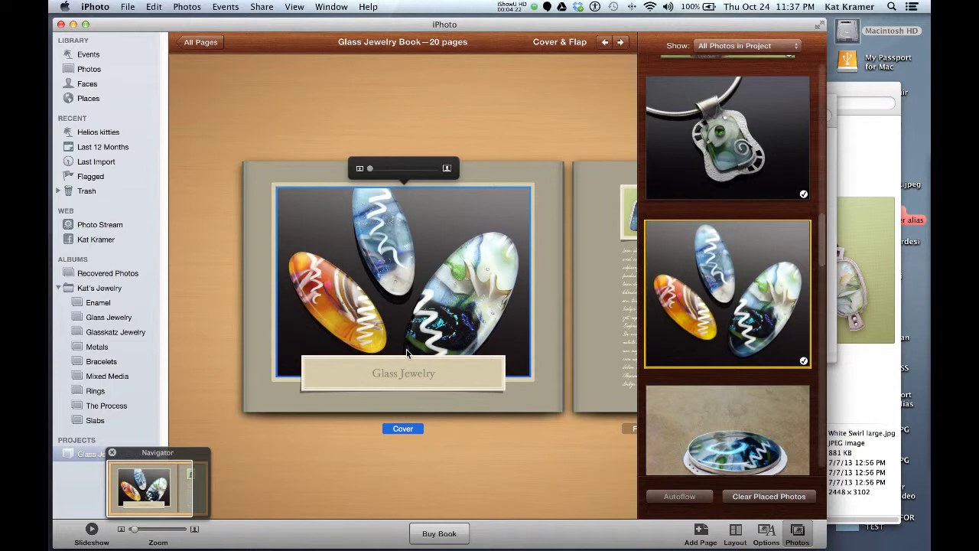
Retitle the cover caption 'The Glass Magic of' followed by the artist's name.
{"action": "left_click", "coordinate": [436, 373]}
{"action": "left_click", "coordinate": [436, 373]}
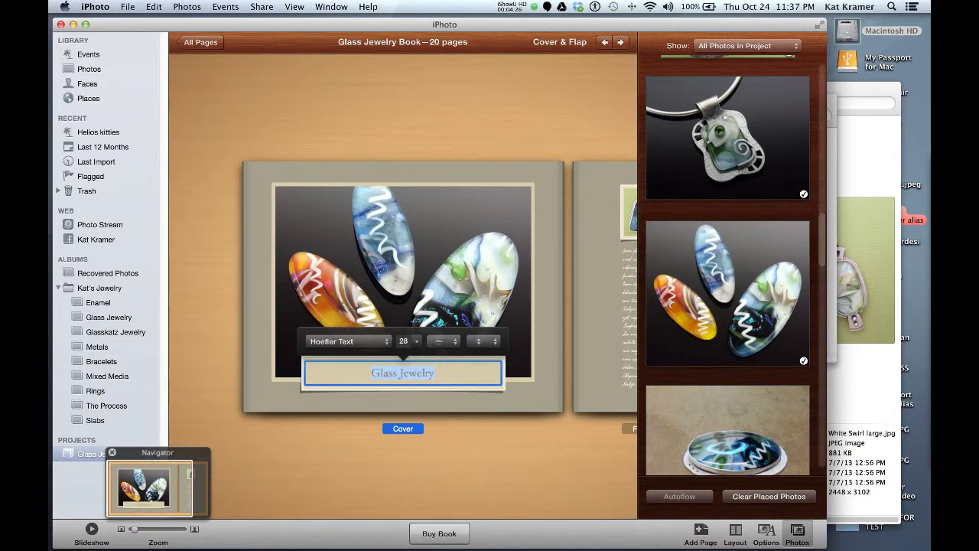
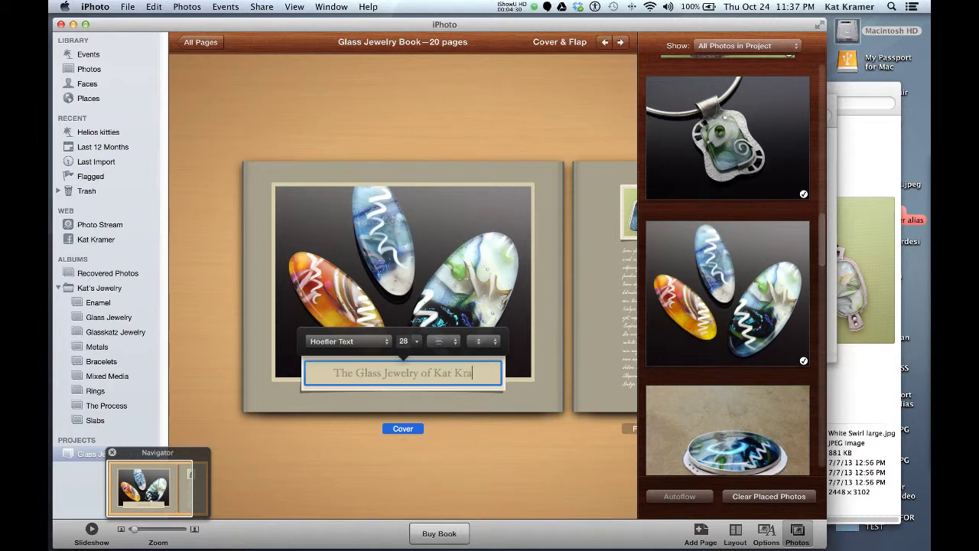
{"action": "left_click", "coordinate": [502, 444]}
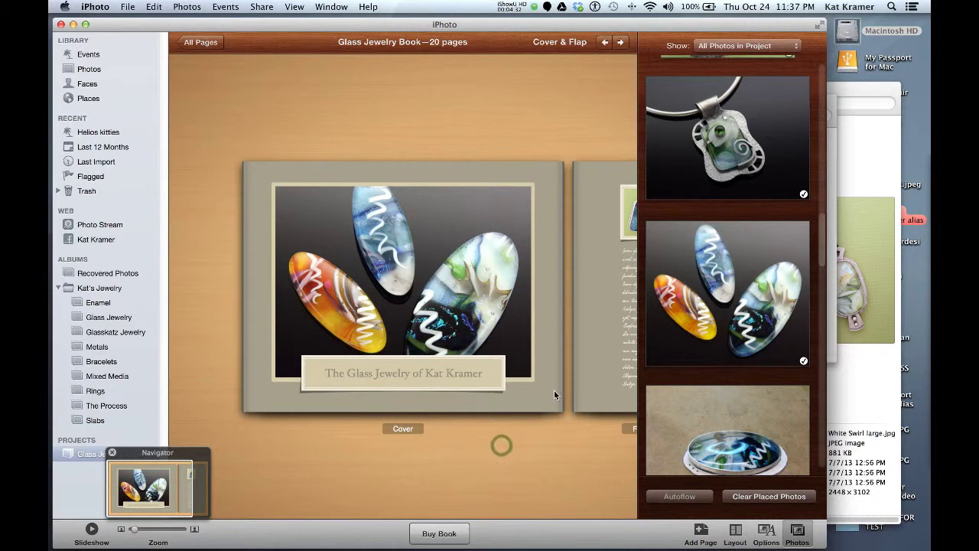
{"action": "left_click", "coordinate": [388, 372]}
{"action": "double_click", "coordinate": [390, 372]}
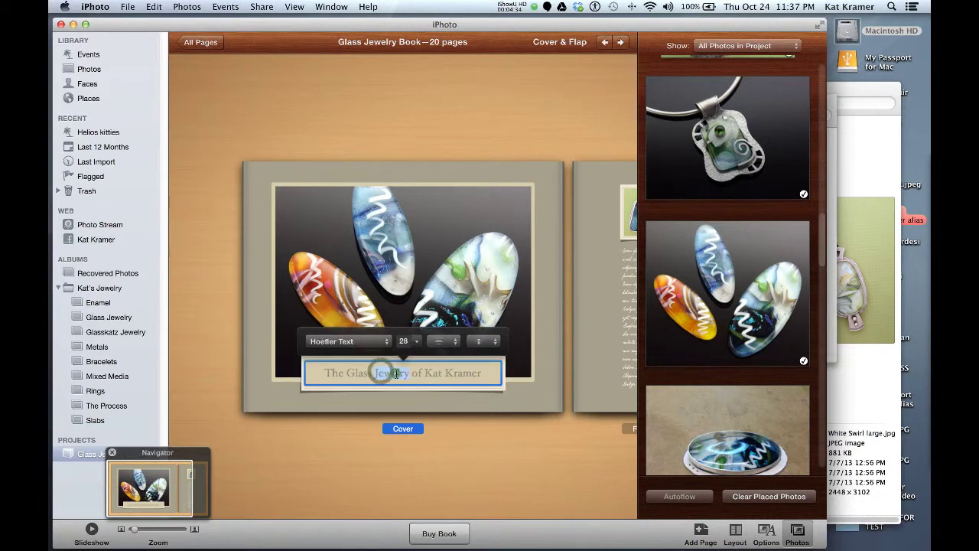
{"action": "type", "text": "Magic"}
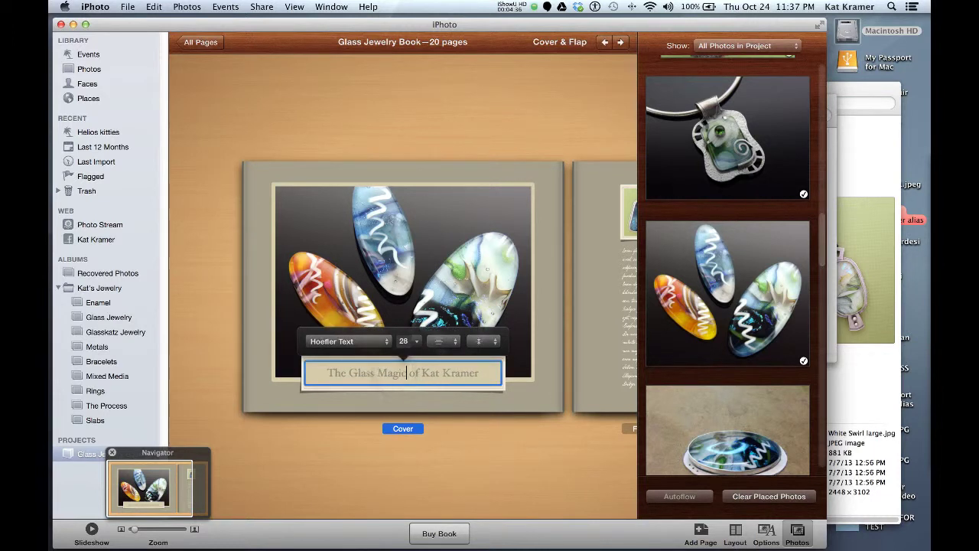
{"action": "left_click", "coordinate": [506, 485]}
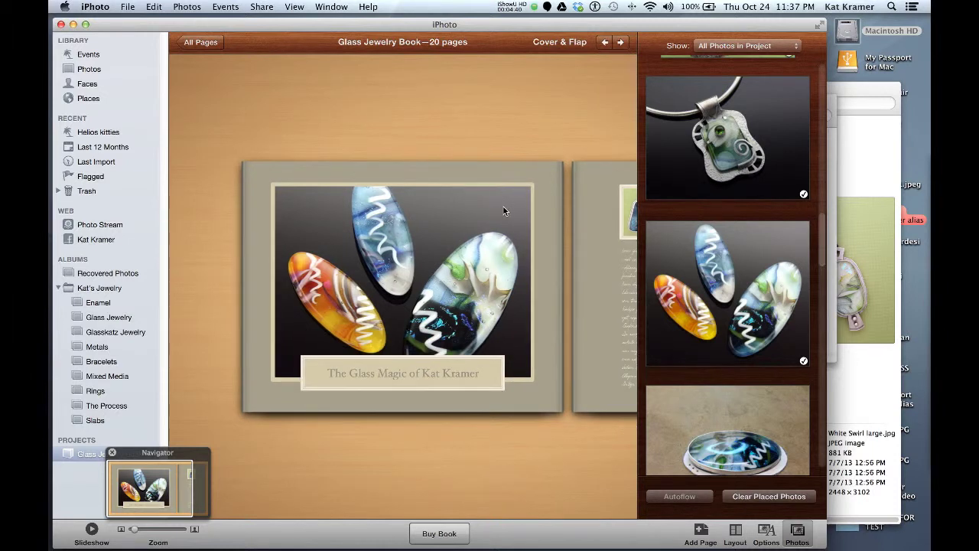
On page 1, replace the square pendant with the green-background pendant photo.
{"action": "left_click", "coordinate": [622, 44]}
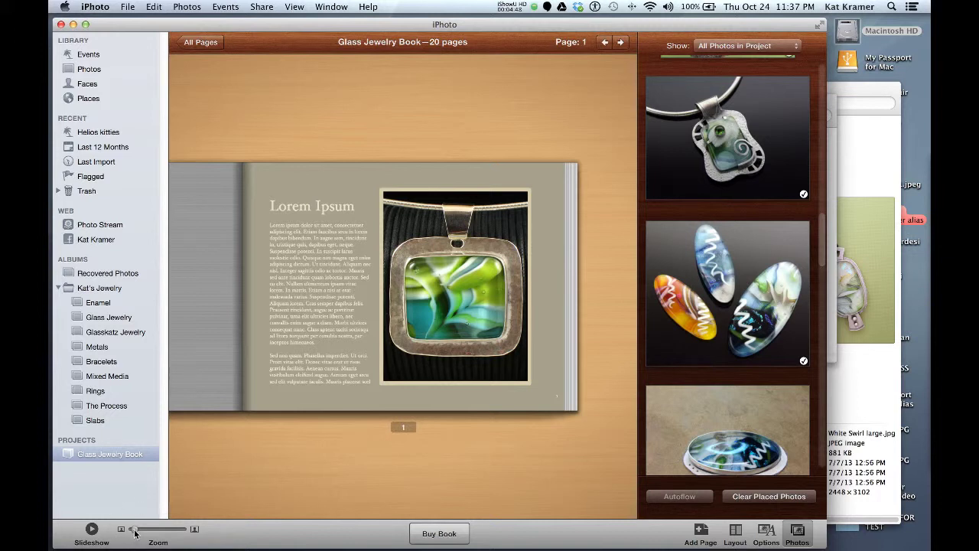
{"action": "left_click_drag", "start_coordinate": [134, 534], "coordinate": [131, 530]}
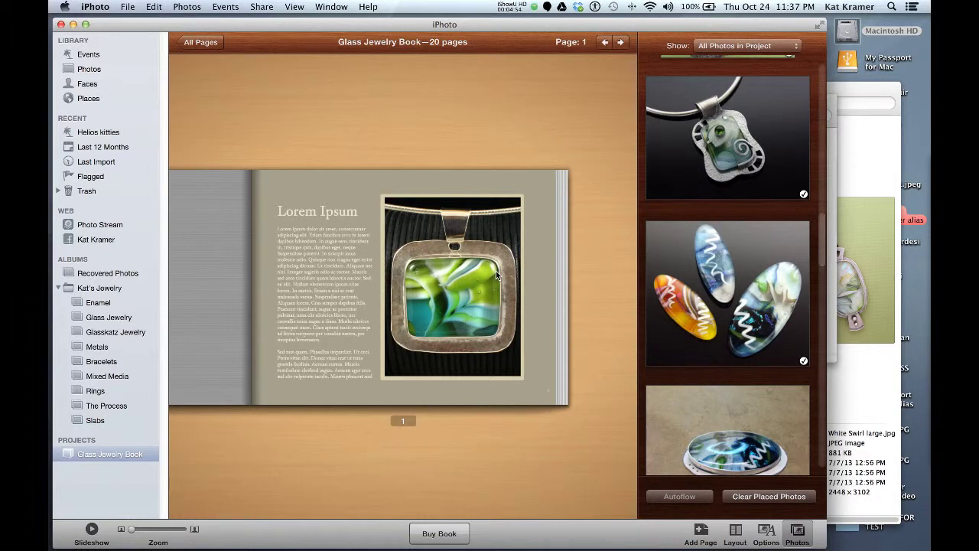
{"action": "scroll", "coordinate": [724, 303], "scroll_direction": "up", "scroll_amount": 5}
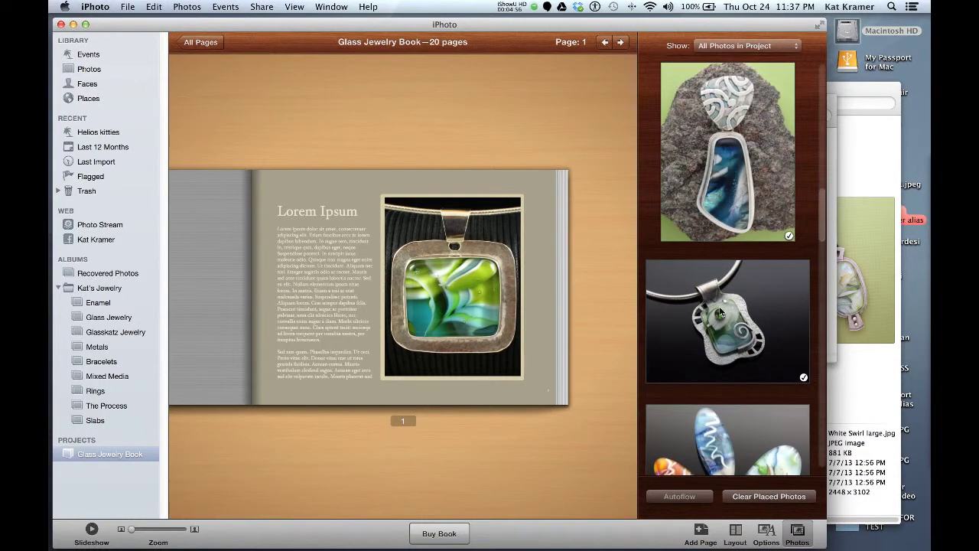
{"action": "scroll", "coordinate": [719, 308], "scroll_direction": "up", "scroll_amount": 5}
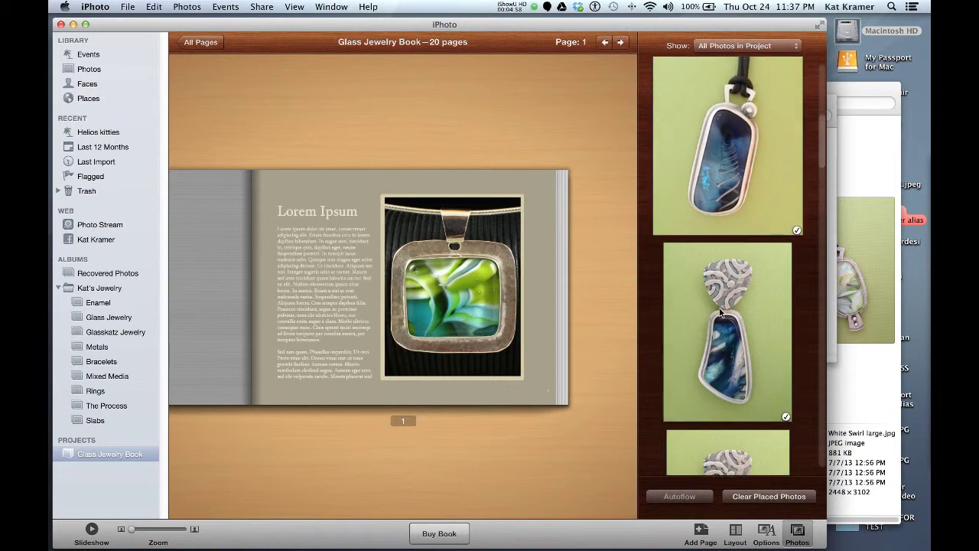
{"action": "left_click_drag", "start_coordinate": [679, 349], "coordinate": [449, 327]}
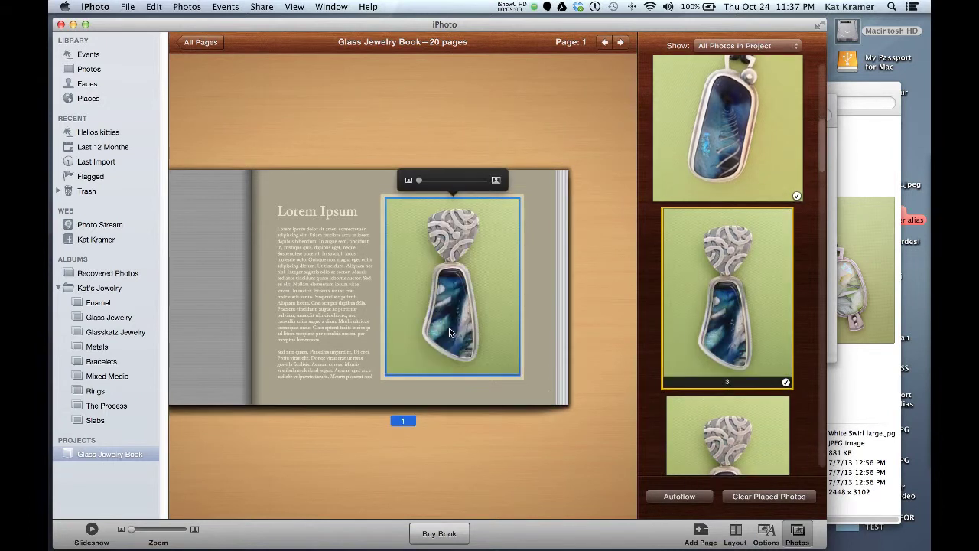
Replace page 1's Lorem Ipsum heading with 'Fused Glass'.
{"action": "left_click", "coordinate": [322, 208]}
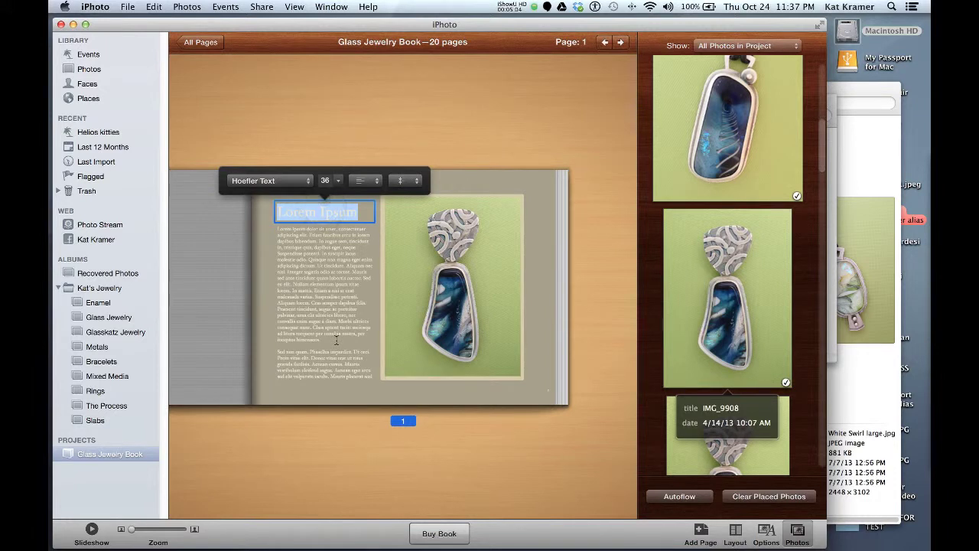
{"action": "type", "text": "Fused Gla"}
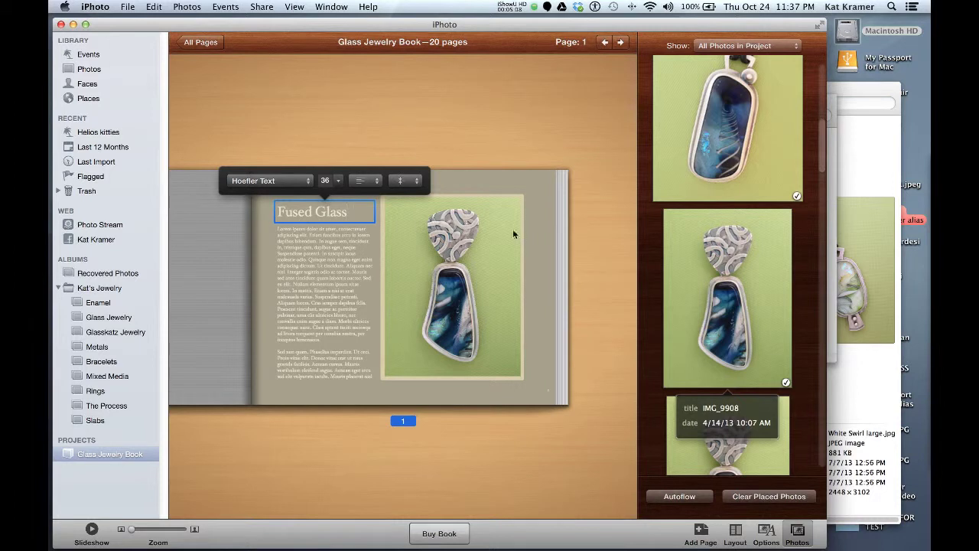
{"action": "type", "text": "ss"}
{"action": "left_click", "coordinate": [509, 121]}
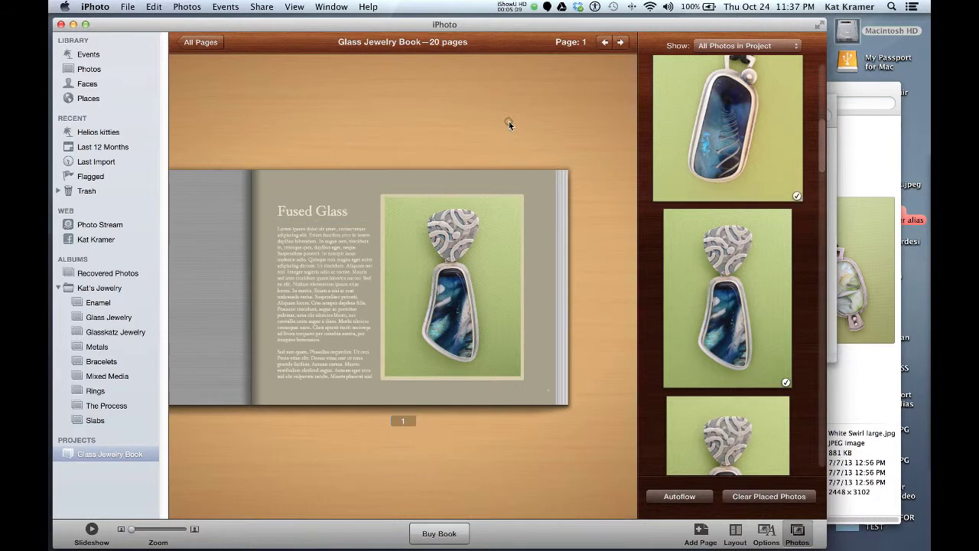
{"action": "left_click", "coordinate": [364, 178]}
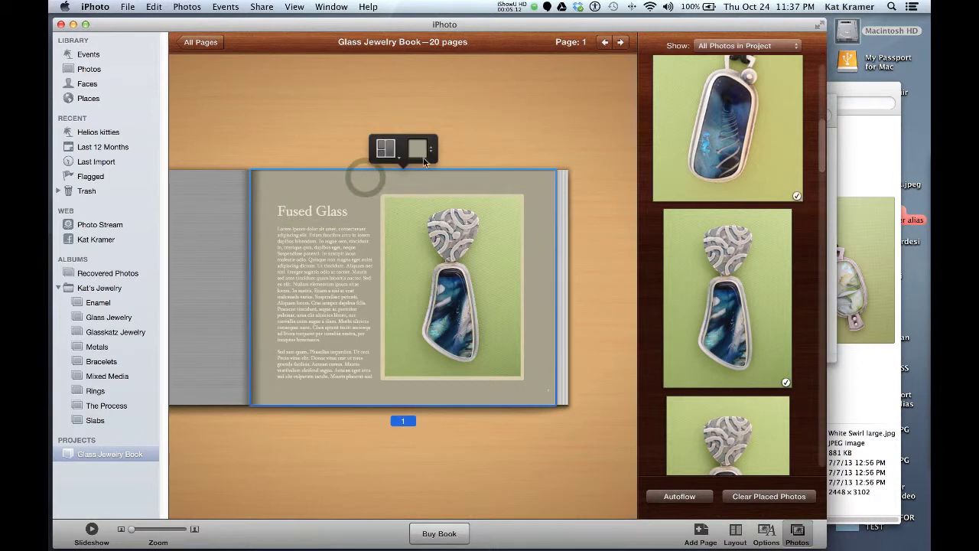
Give page 1 a full-page photo-with-text layout holding the slightly enlarged silver pendant on black.
{"action": "left_click", "coordinate": [386, 148]}
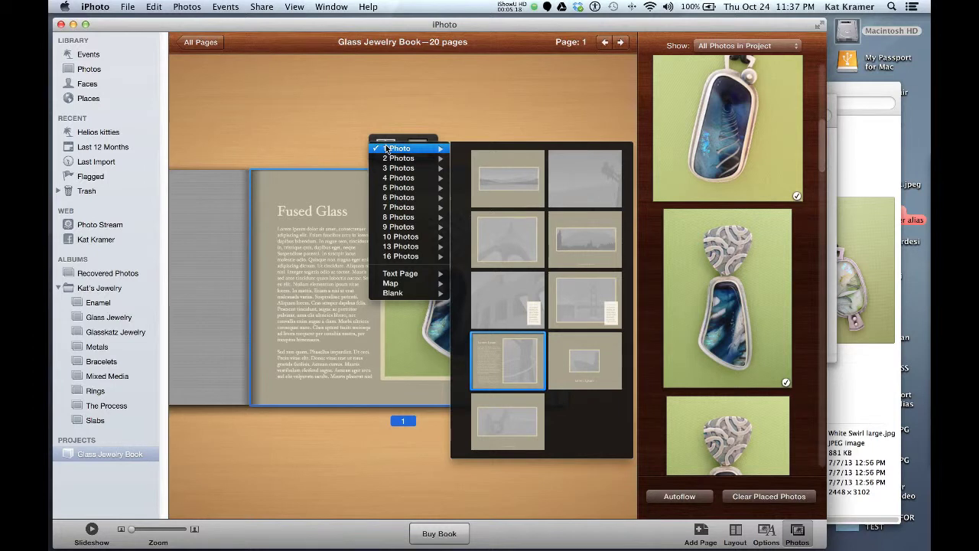
{"action": "left_click", "coordinate": [597, 295]}
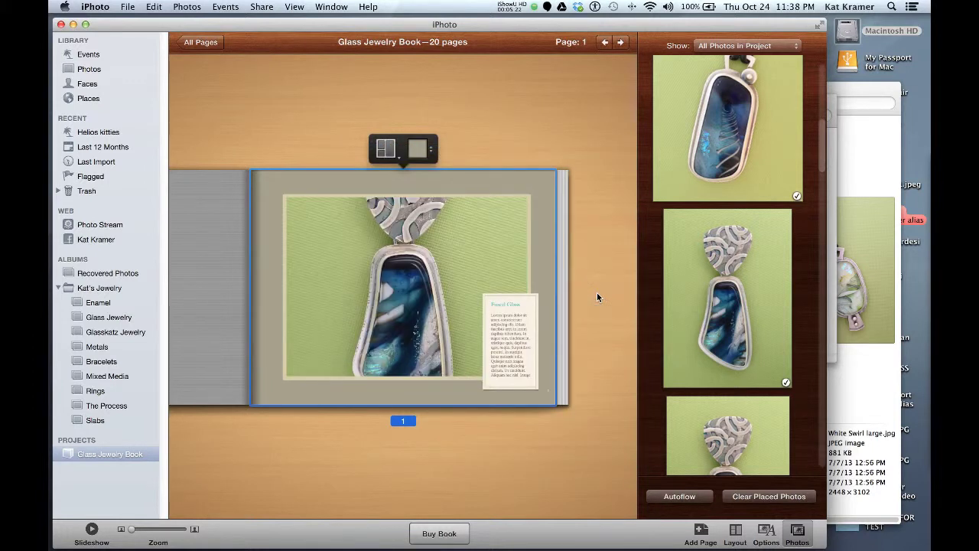
{"action": "scroll", "coordinate": [730, 207], "scroll_direction": "down", "scroll_amount": 10}
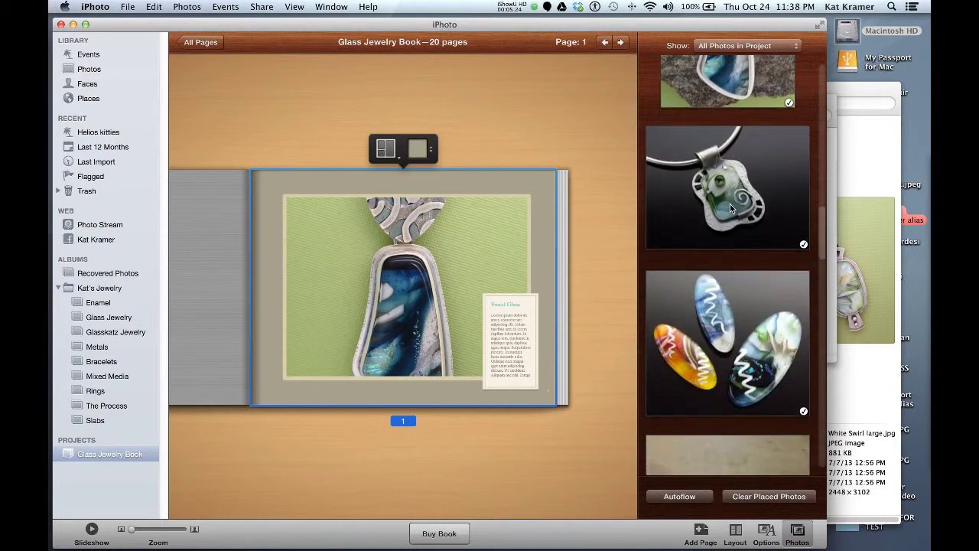
{"action": "scroll", "coordinate": [729, 203], "scroll_direction": "up", "scroll_amount": 2}
{"action": "left_click_drag", "start_coordinate": [776, 222], "coordinate": [472, 275]}
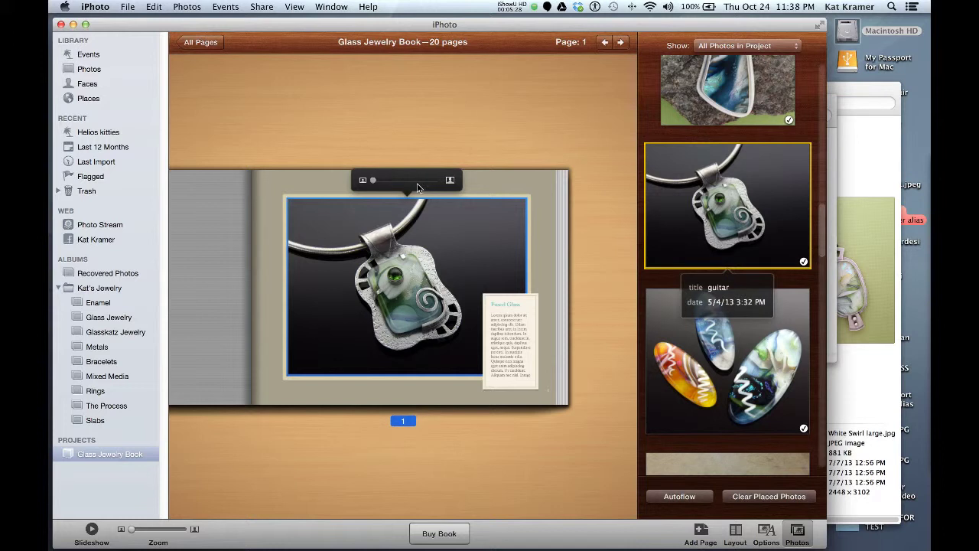
{"action": "left_click_drag", "start_coordinate": [373, 184], "coordinate": [382, 181]}
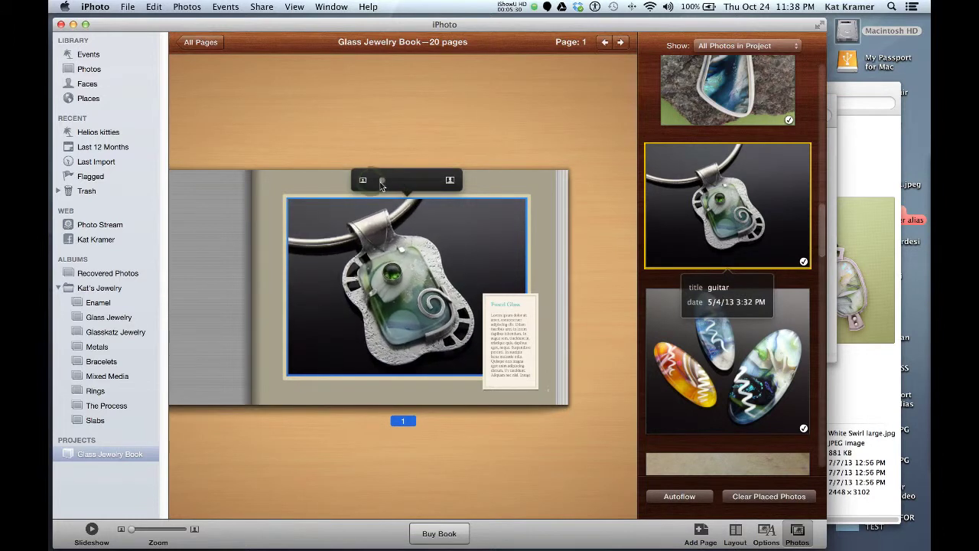
{"action": "left_click", "coordinate": [504, 318]}
Zoom in to inspect page 1's Fused Glass text box and pendant photo, then zoom back out.
{"action": "left_click", "coordinate": [504, 319]}
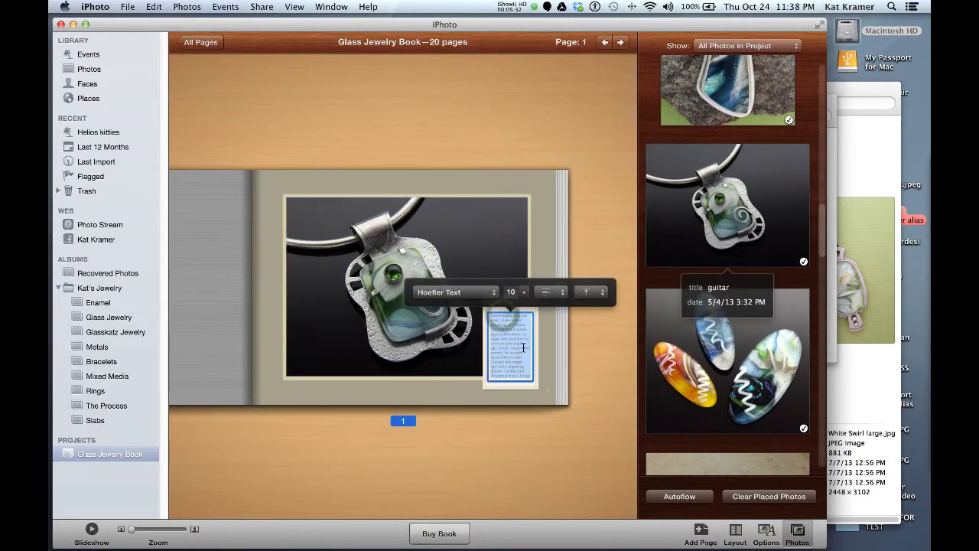
{"action": "left_click_drag", "start_coordinate": [130, 533], "coordinate": [169, 533]}
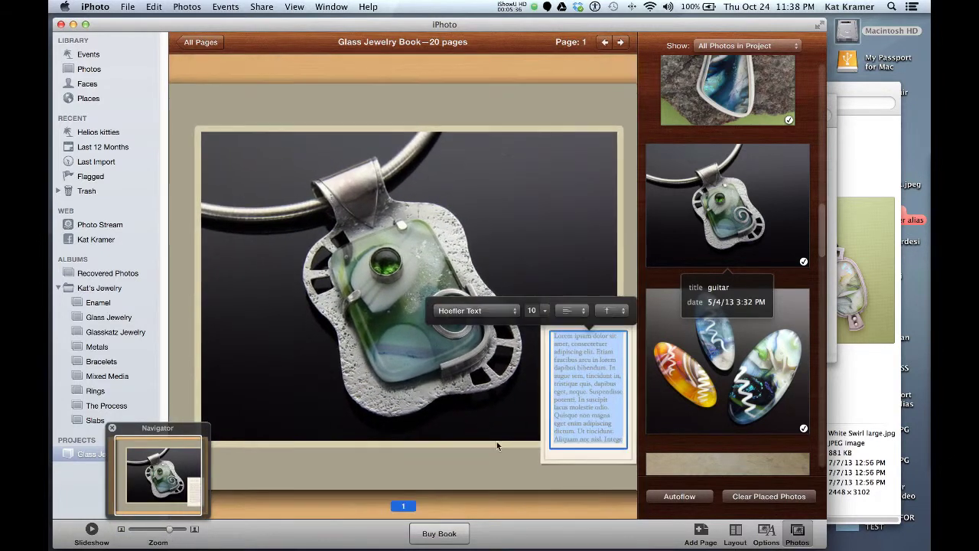
{"action": "left_click", "coordinate": [520, 457]}
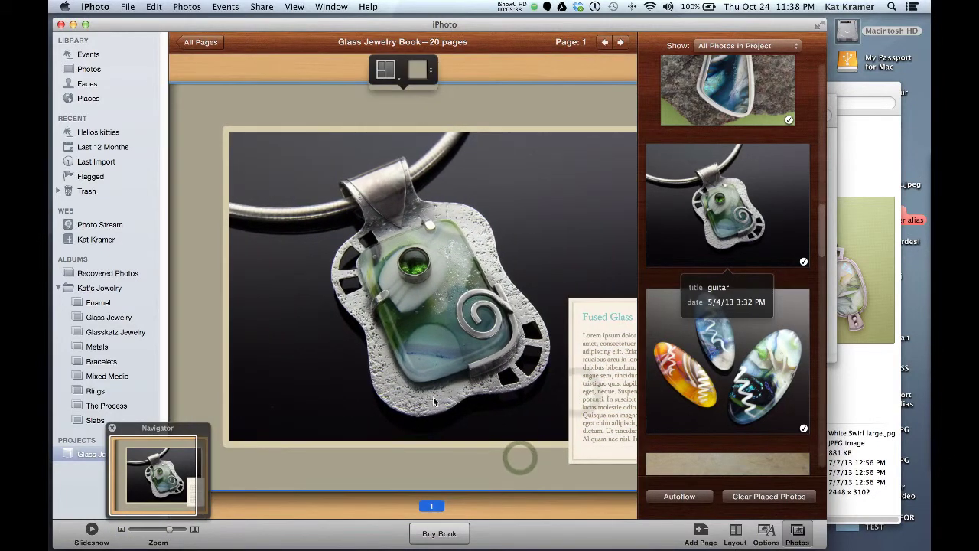
{"action": "scroll", "coordinate": [587, 365], "scroll_direction": "right", "scroll_amount": 5}
{"action": "scroll", "coordinate": [434, 401], "scroll_direction": "left", "scroll_amount": 4}
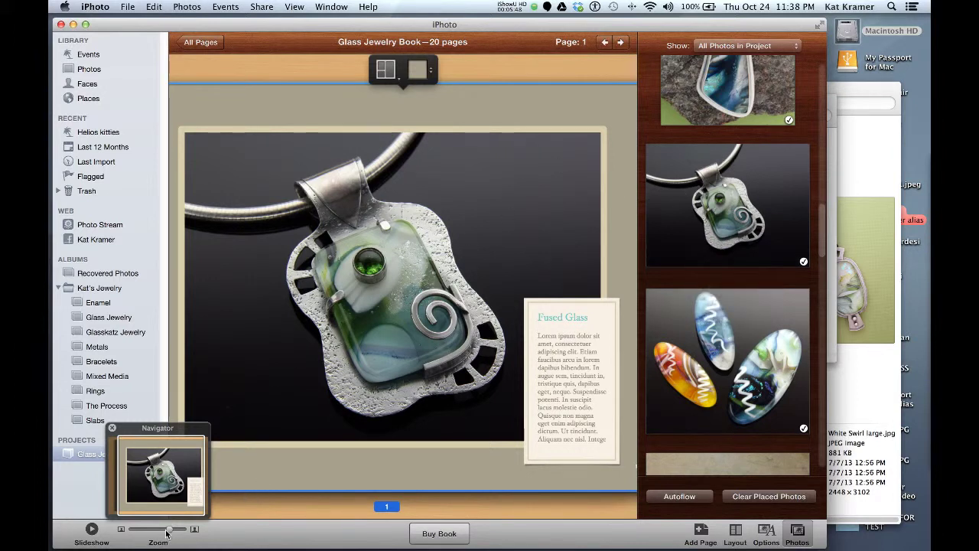
{"action": "left_click_drag", "start_coordinate": [167, 533], "coordinate": [139, 533]}
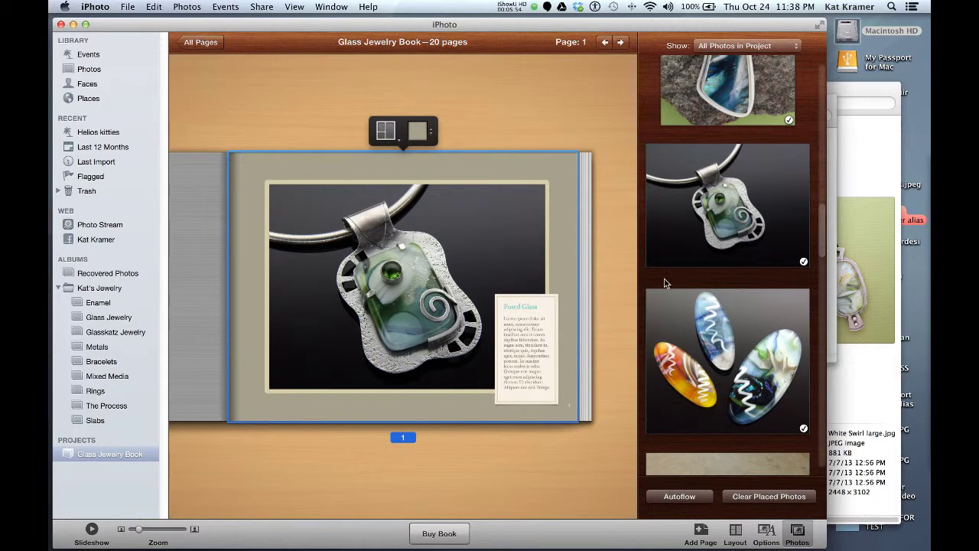
Step forward to pages 2–3, then view all 20 Glass Jewelry Book pages as spreads.
{"action": "left_click", "coordinate": [620, 42]}
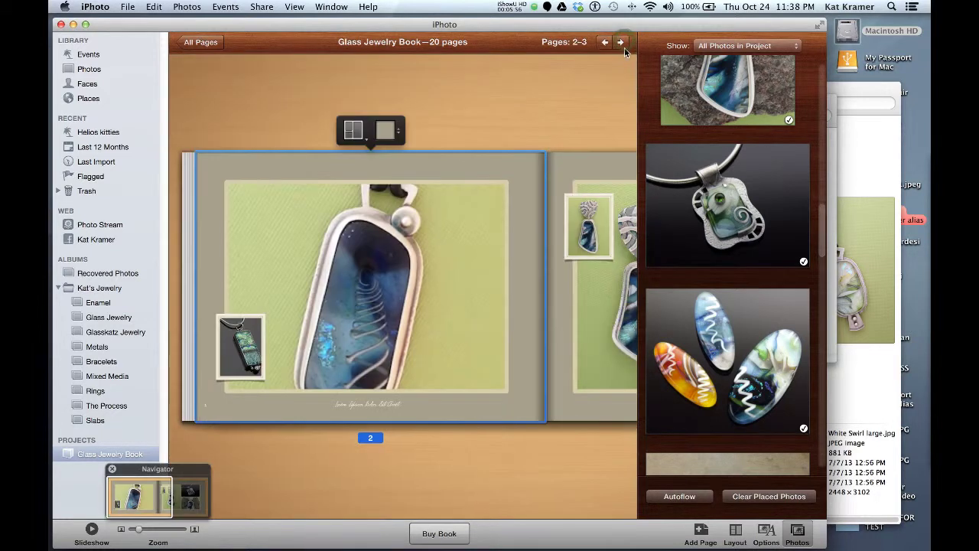
{"action": "left_click", "coordinate": [622, 44]}
{"action": "left_click", "coordinate": [623, 45]}
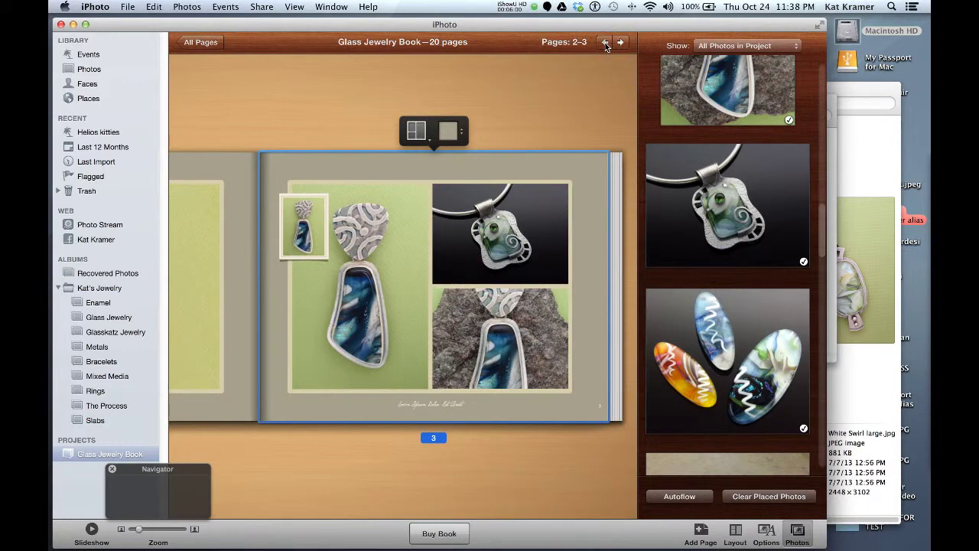
{"action": "left_click", "coordinate": [606, 43]}
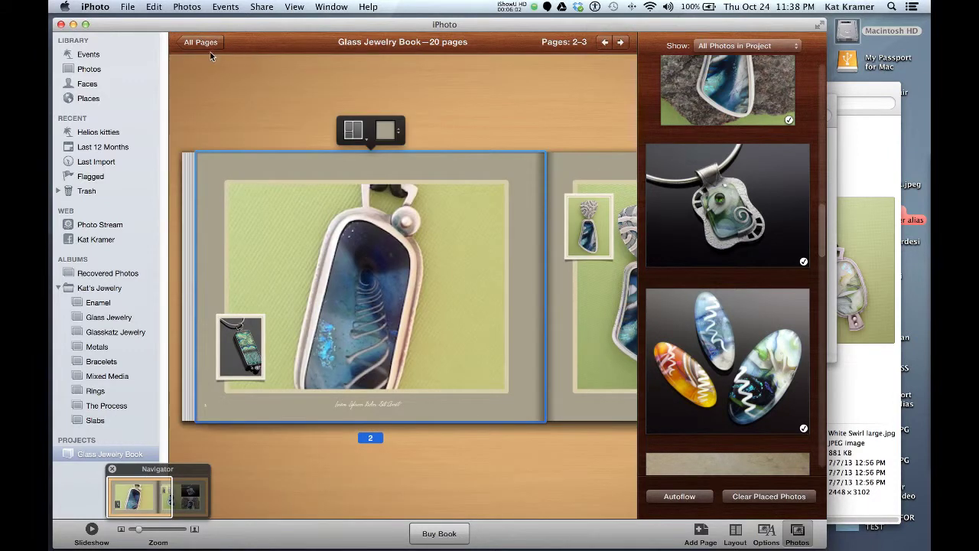
{"action": "left_click", "coordinate": [202, 43]}
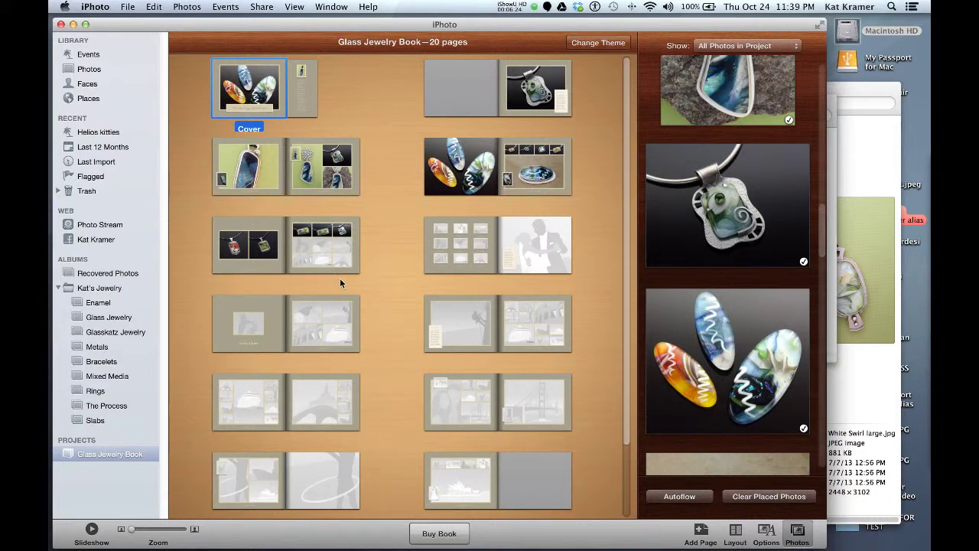
Open the 64-photo Kat's Jewelry album and choose Create > Book from it.
{"action": "left_click", "coordinate": [73, 291]}
{"action": "double_click", "coordinate": [73, 289]}
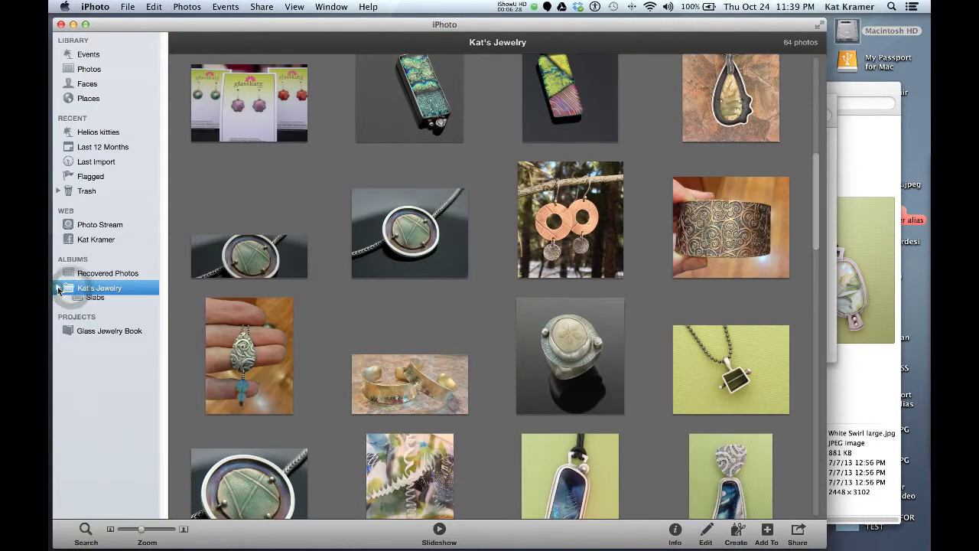
{"action": "left_click", "coordinate": [56, 289]}
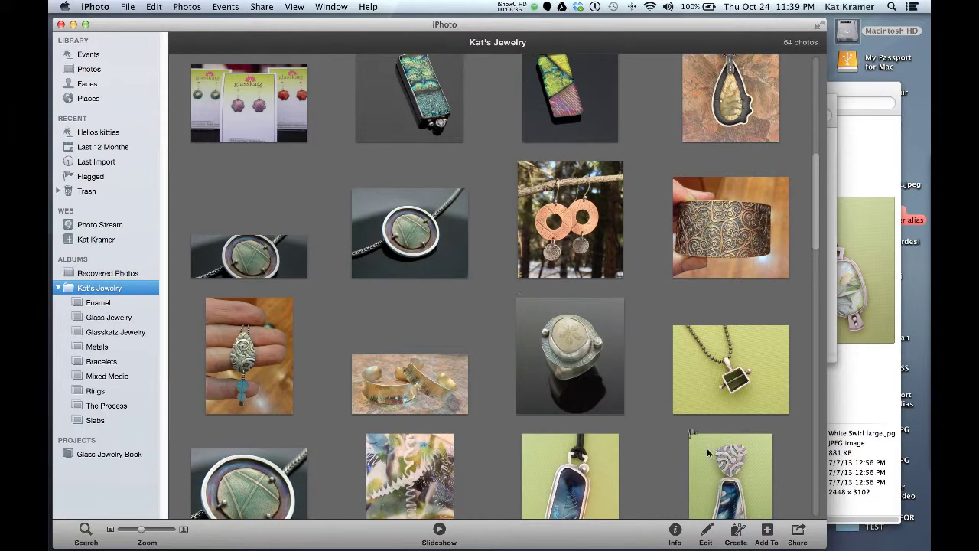
{"action": "left_click", "coordinate": [736, 536]}
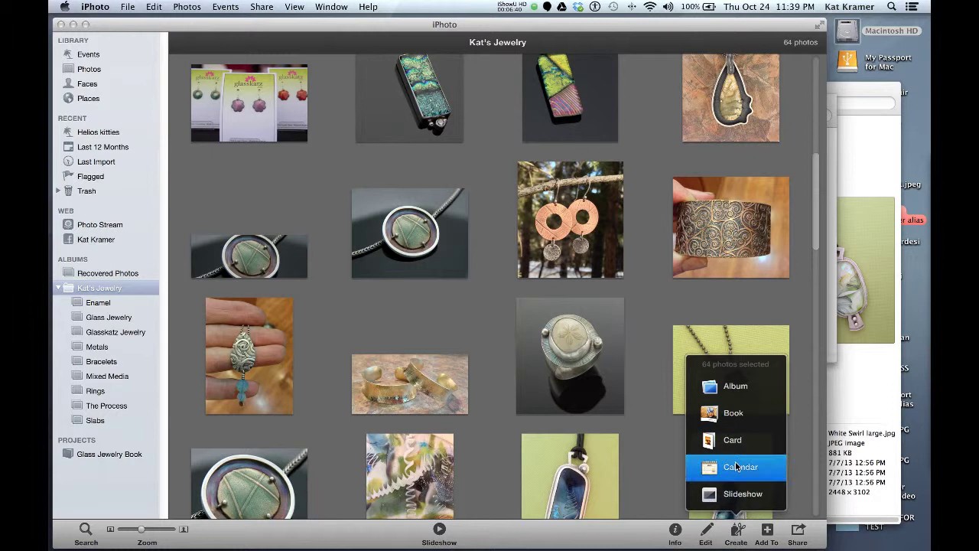
{"action": "left_click", "coordinate": [737, 414]}
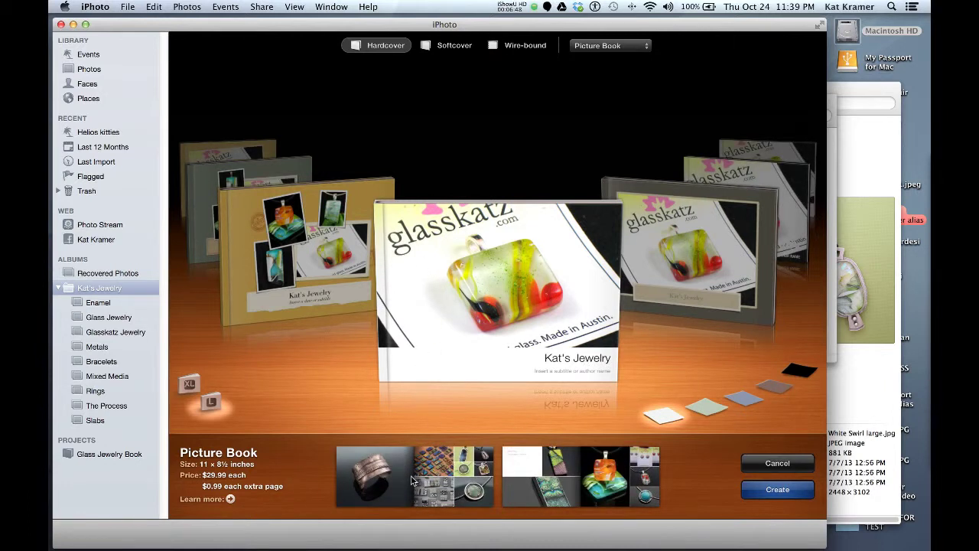
Create the 58-page hardcover Kat's Jewelry Book, view pages 4–5, then return to all pages.
{"action": "left_click", "coordinate": [763, 491]}
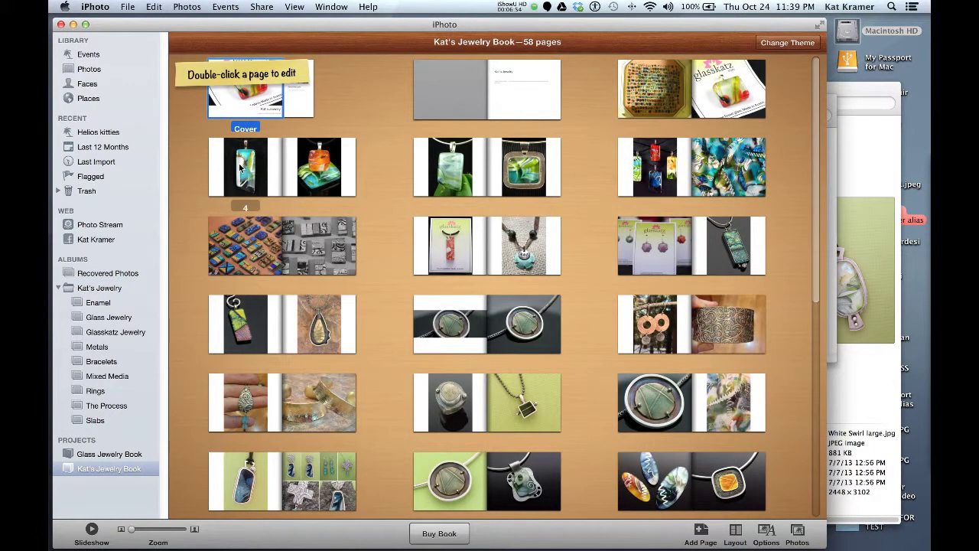
{"action": "left_click", "coordinate": [244, 168]}
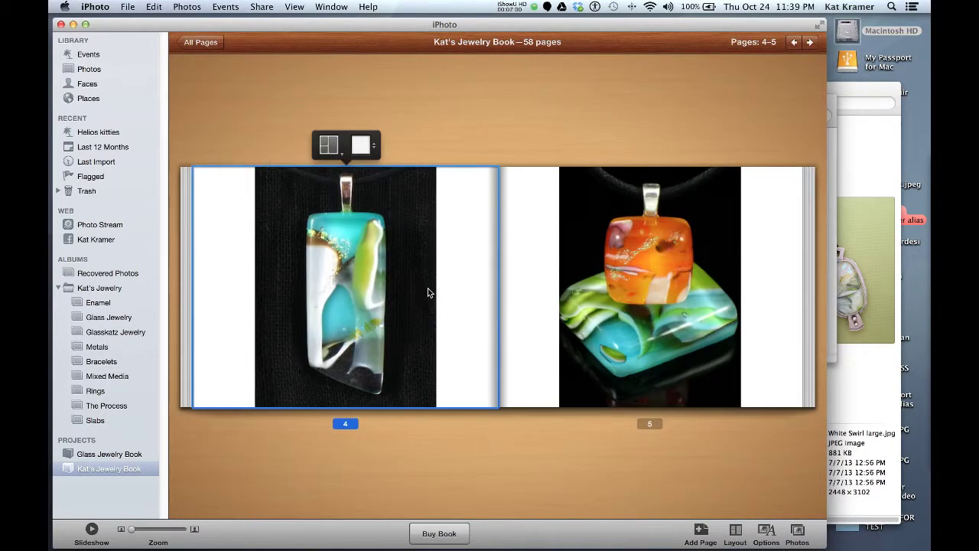
{"action": "left_click", "coordinate": [201, 43]}
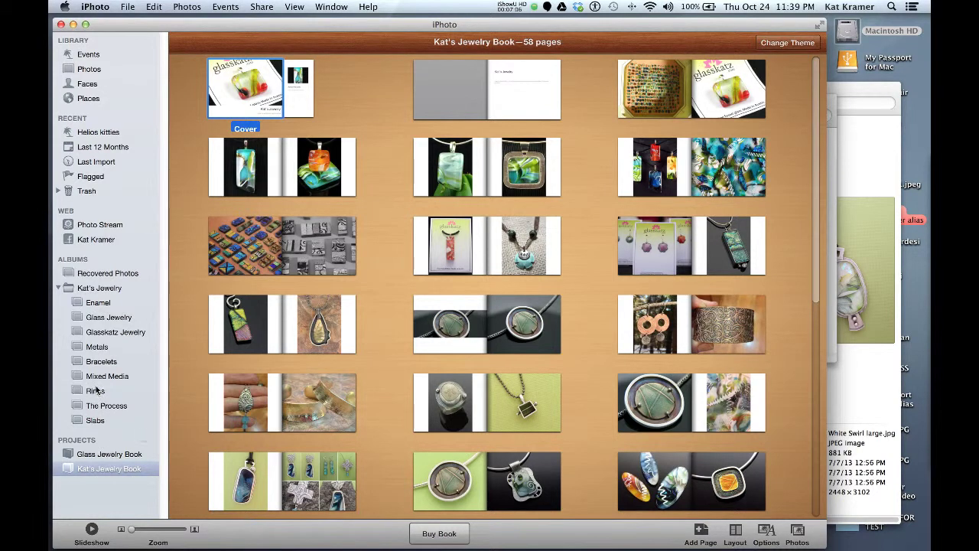
Collapse Kat's Jewelry and switch to the library's Events view.
{"action": "left_click", "coordinate": [79, 289]}
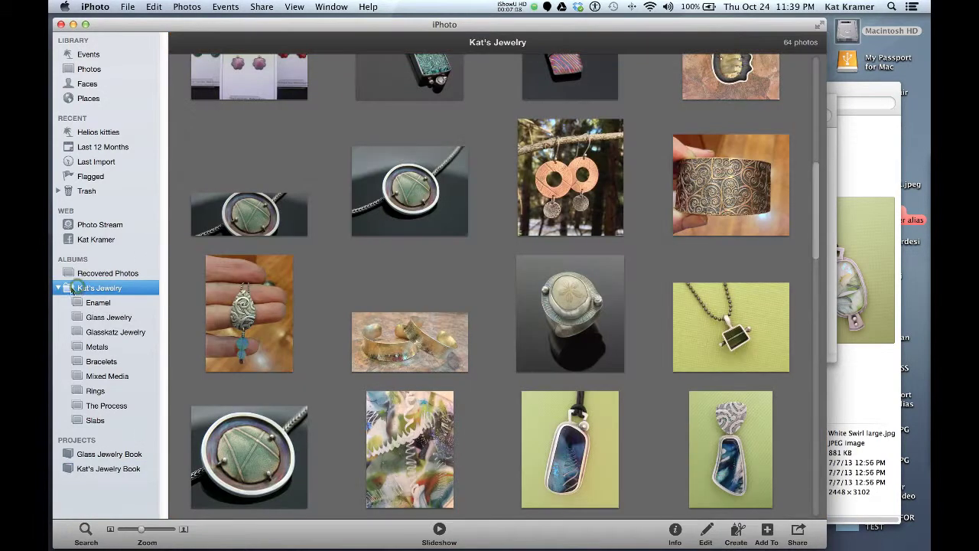
{"action": "left_click", "coordinate": [58, 288]}
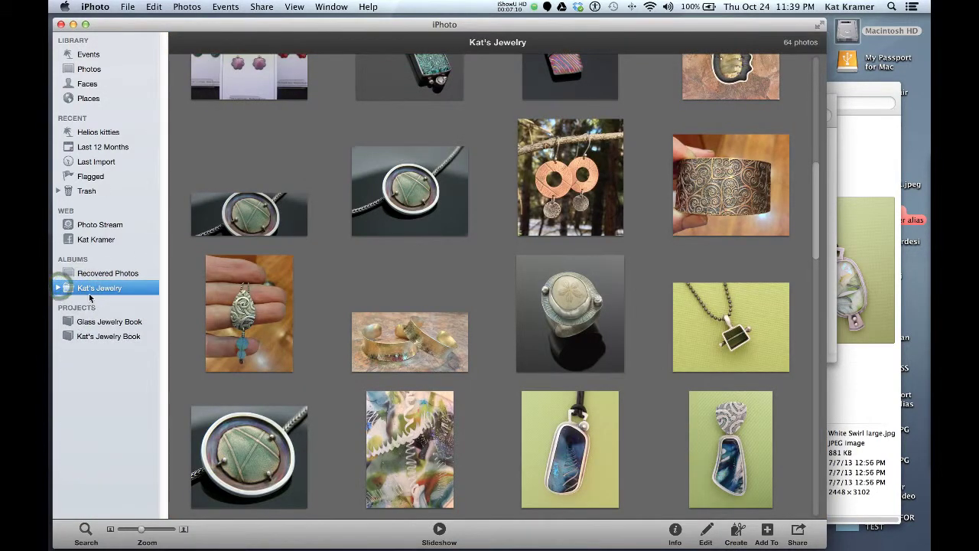
{"action": "left_click", "coordinate": [88, 55]}
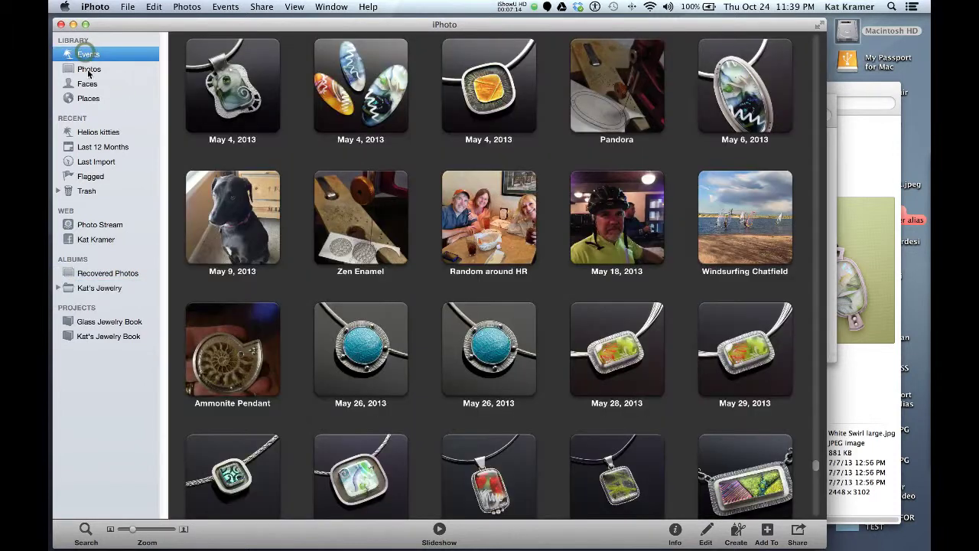
{"action": "left_click", "coordinate": [89, 69]}
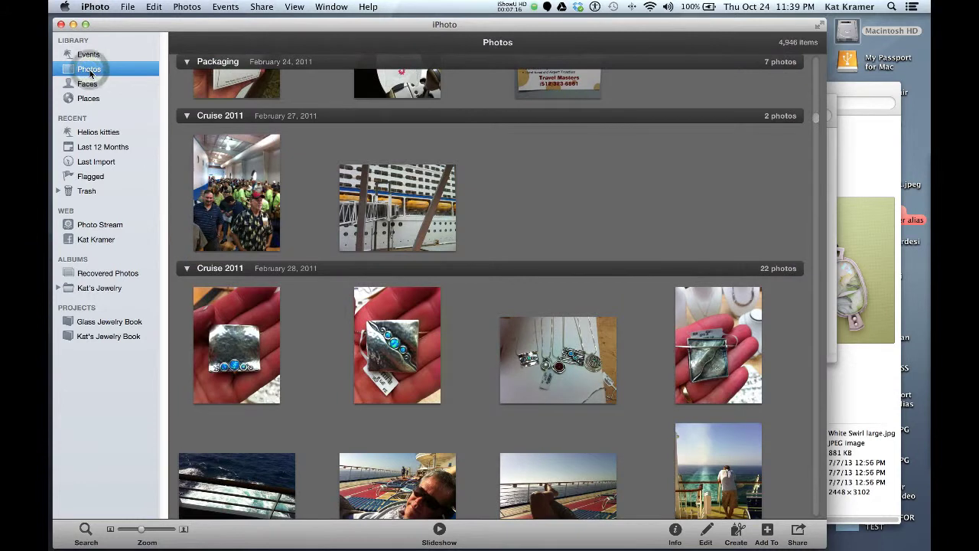
{"action": "left_click", "coordinate": [88, 55]}
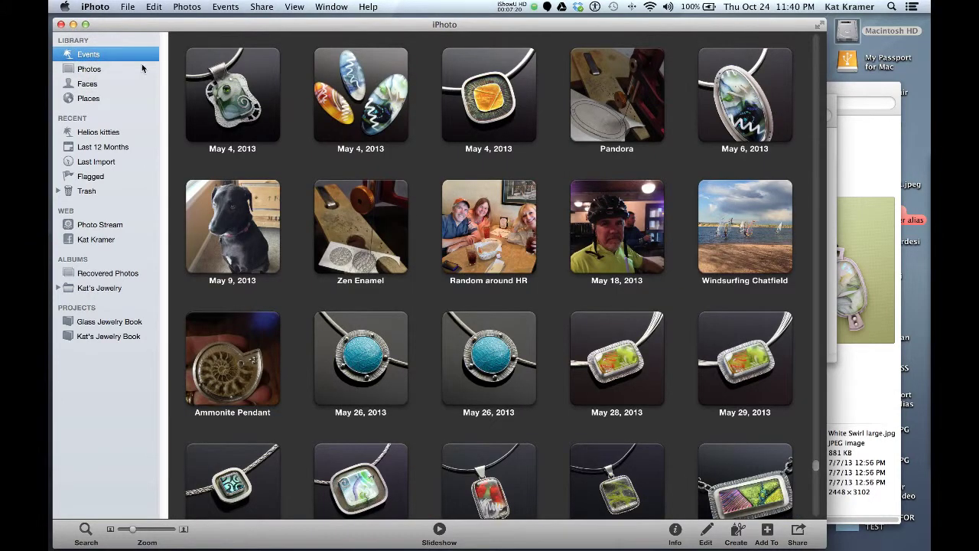
Select the eight pendant events dated May 26 through May 29 together.
{"action": "scroll", "coordinate": [380, 215], "scroll_direction": "down", "scroll_amount": 1}
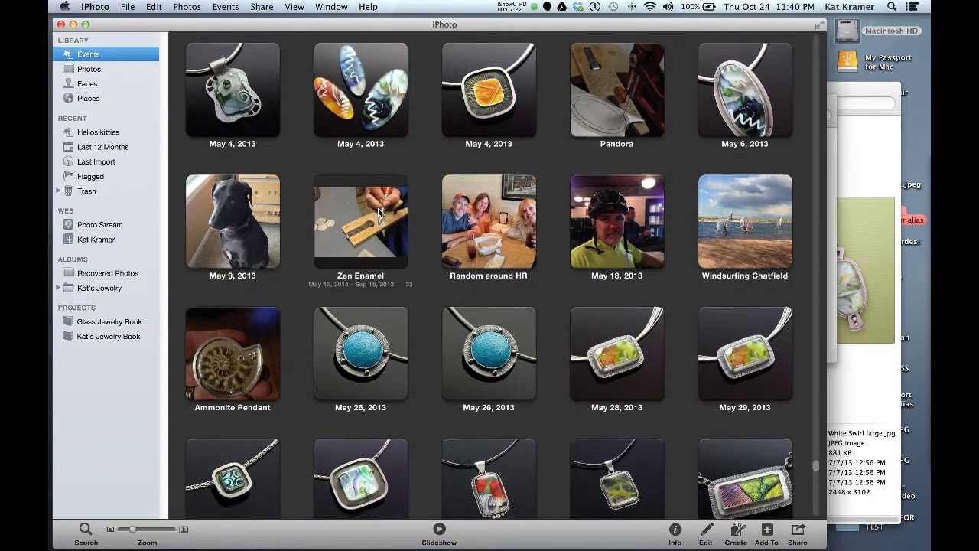
{"action": "scroll", "coordinate": [380, 215], "scroll_direction": "down", "scroll_amount": 3}
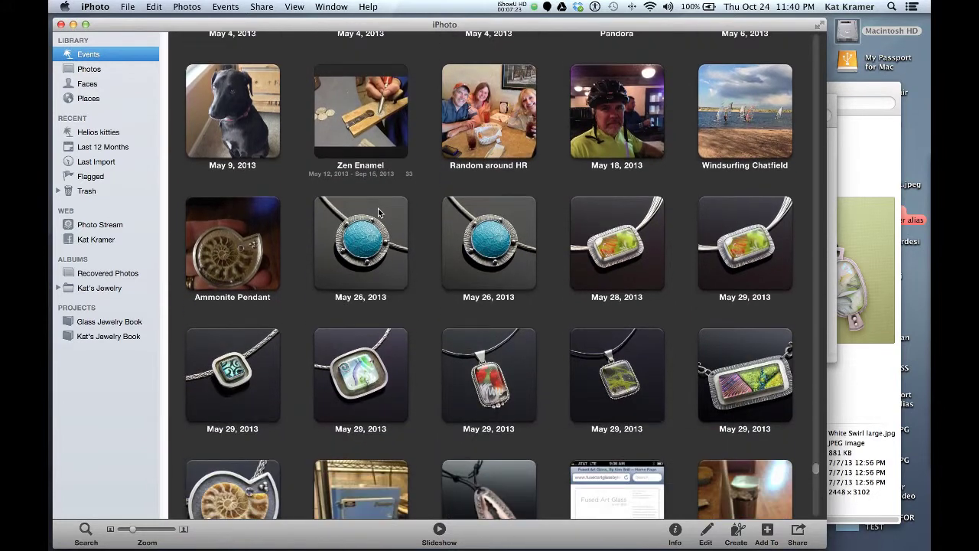
{"action": "left_click", "coordinate": [514, 251]}
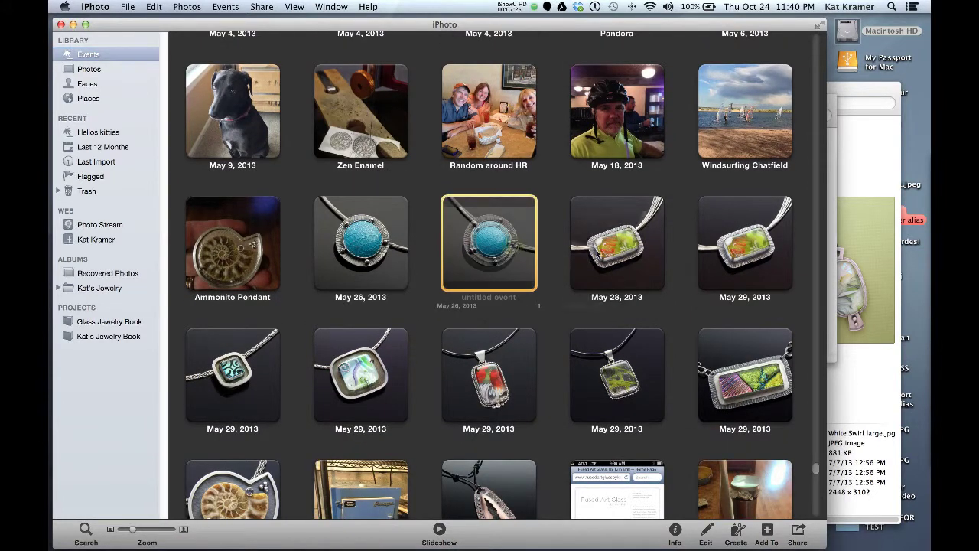
{"action": "left_click", "coordinate": [637, 244], "text": "shift"}
{"action": "left_click", "coordinate": [628, 375], "text": "shift"}
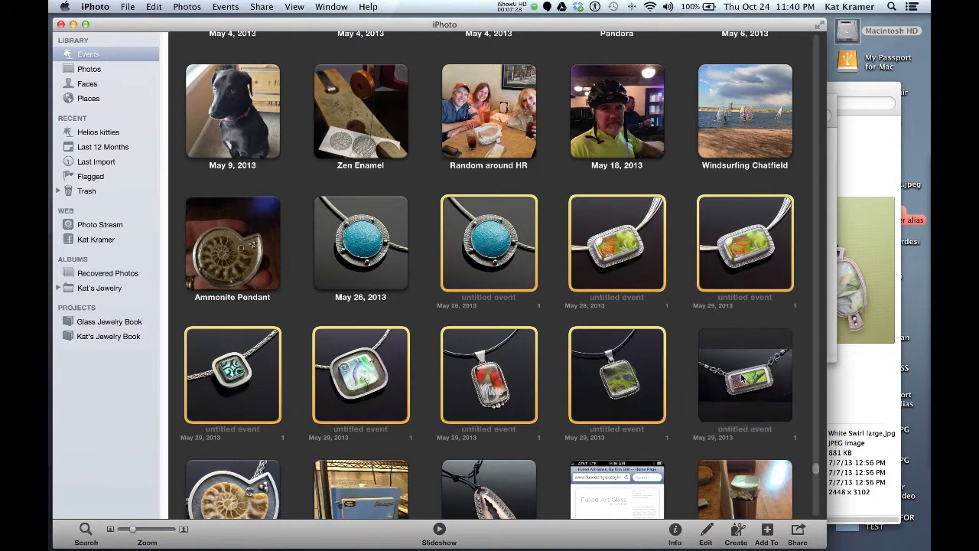
{"action": "left_click", "coordinate": [742, 377], "text": "shift"}
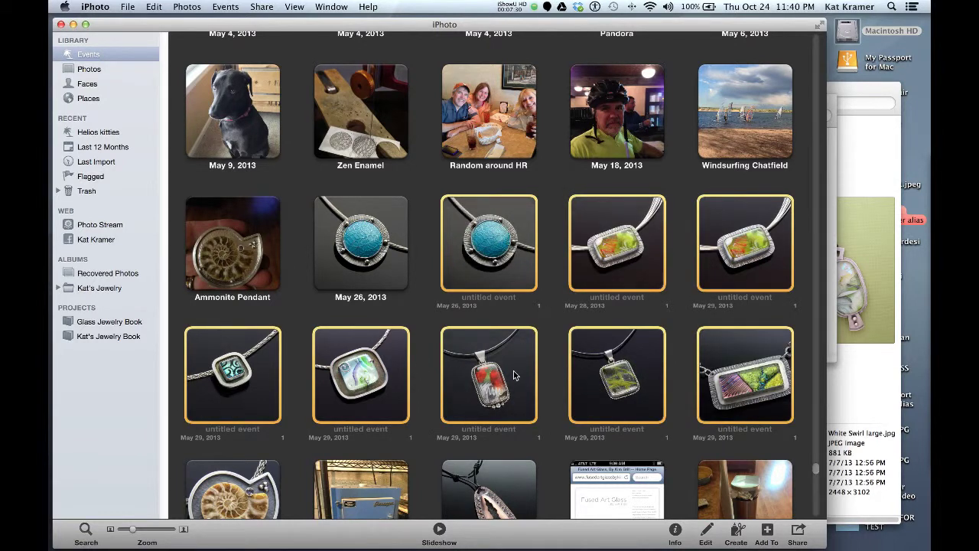
Create a new album from the eight selected pendant photos, named 'Jewelry Album'.
{"action": "left_click", "coordinate": [738, 532]}
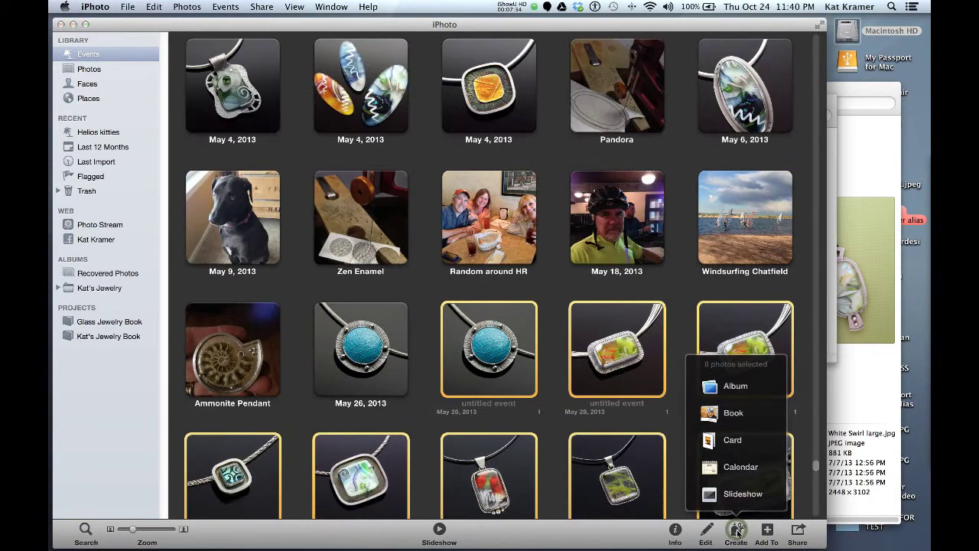
{"action": "left_click", "coordinate": [746, 386]}
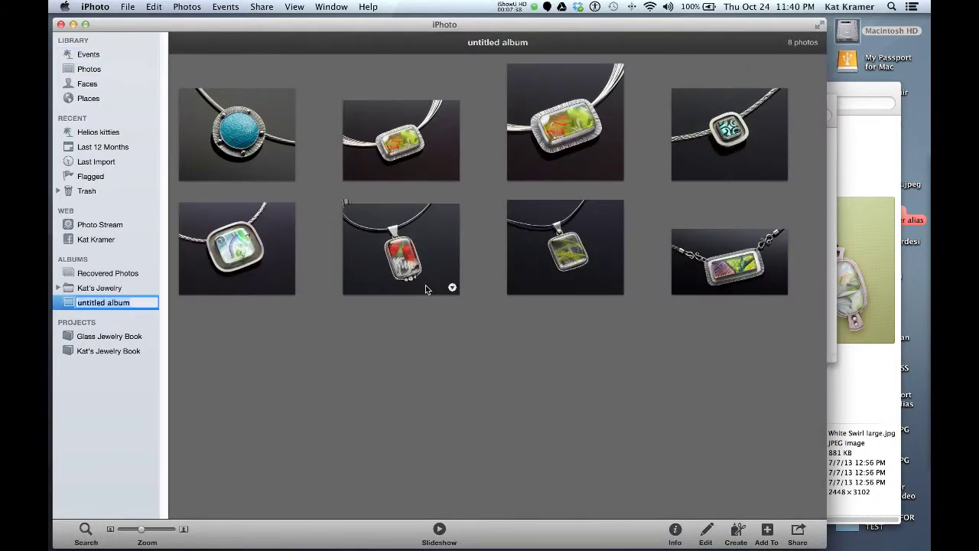
{"action": "type", "text": "Jewelry"}
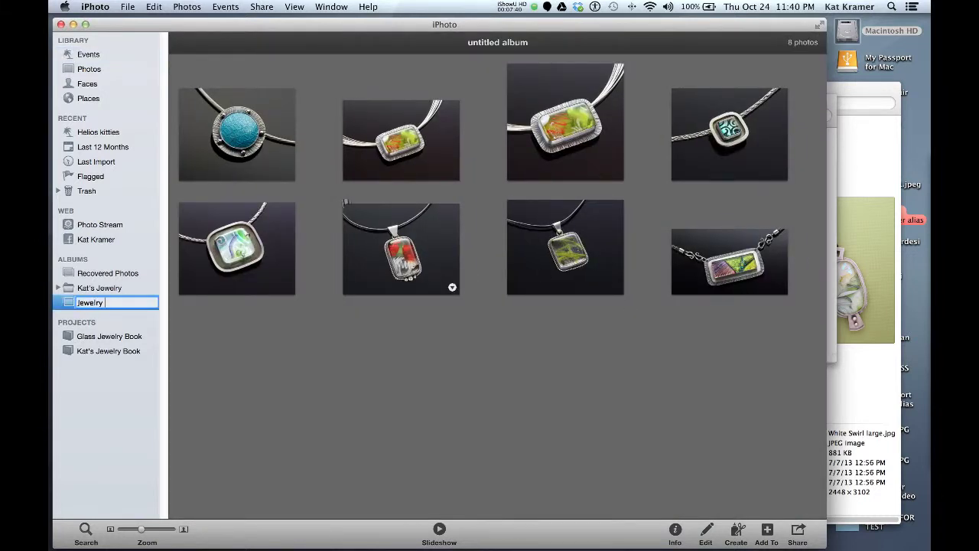
{"action": "type", "text": " Album"}
{"action": "key", "text": "Return"}
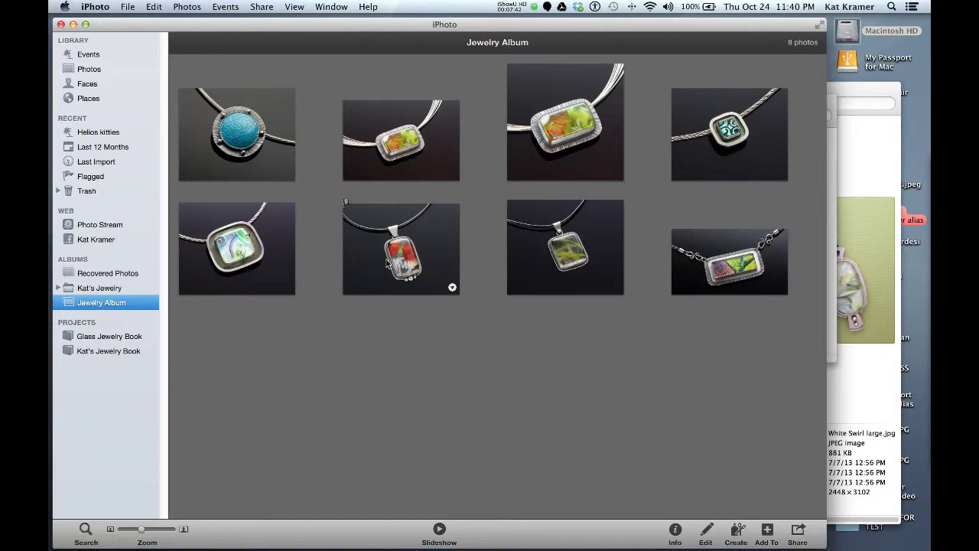
{"action": "left_click", "coordinate": [289, 325]}
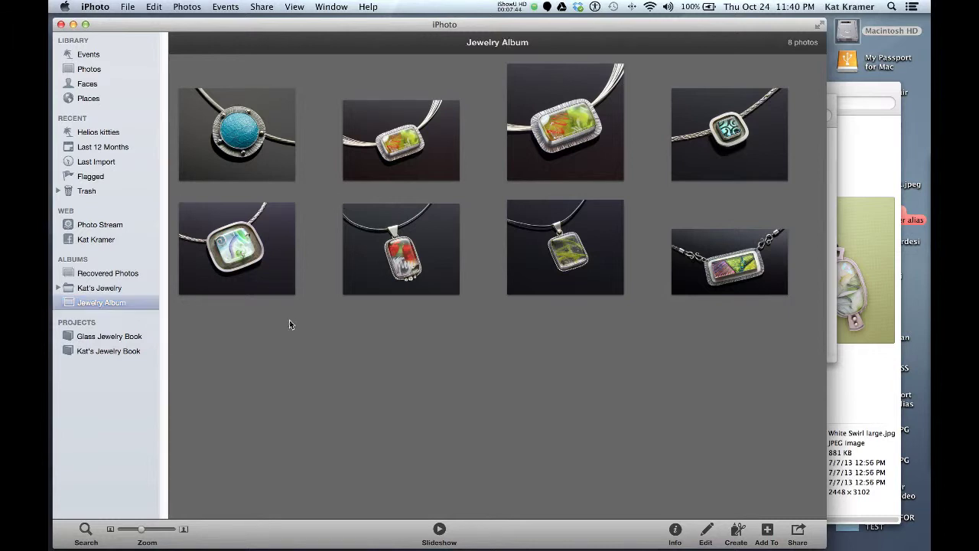
{"action": "left_click", "coordinate": [101, 304]}
{"action": "left_click", "coordinate": [207, 324]}
{"action": "left_click", "coordinate": [72, 305]}
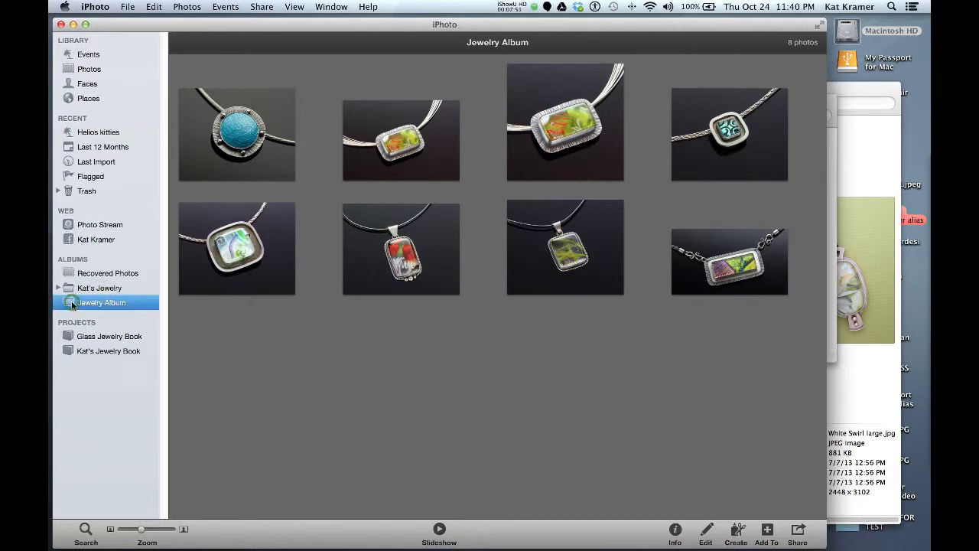
{"action": "left_click", "coordinate": [734, 530]}
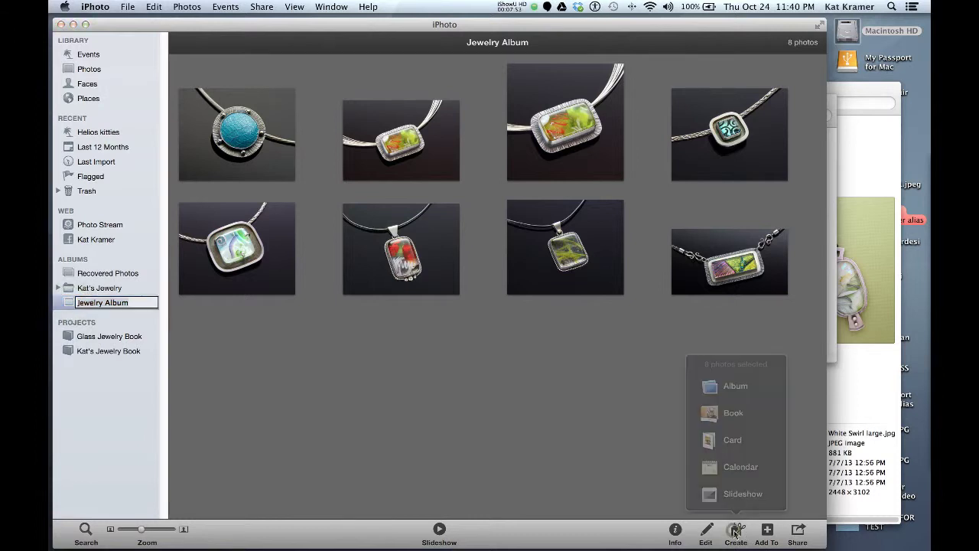
{"action": "left_click", "coordinate": [738, 417]}
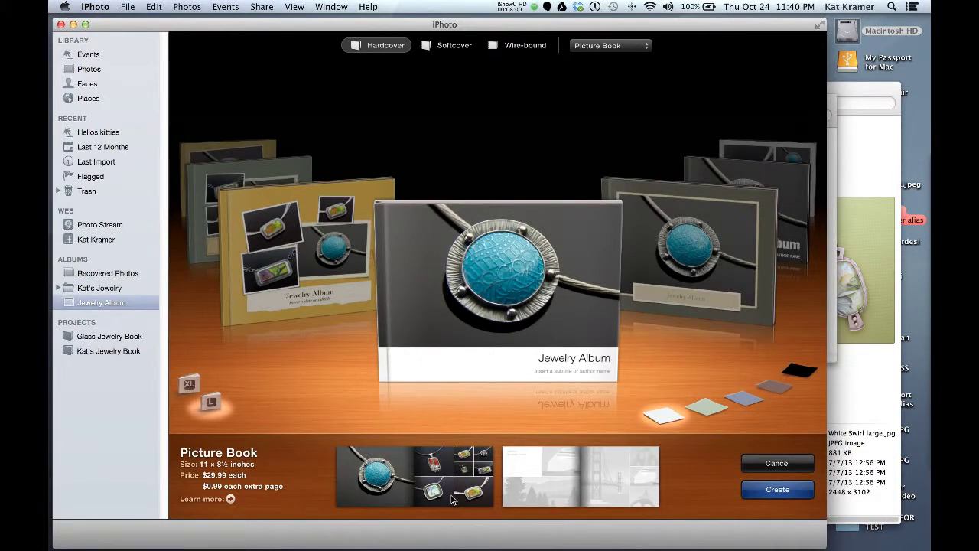
{"action": "left_click", "coordinate": [770, 465]}
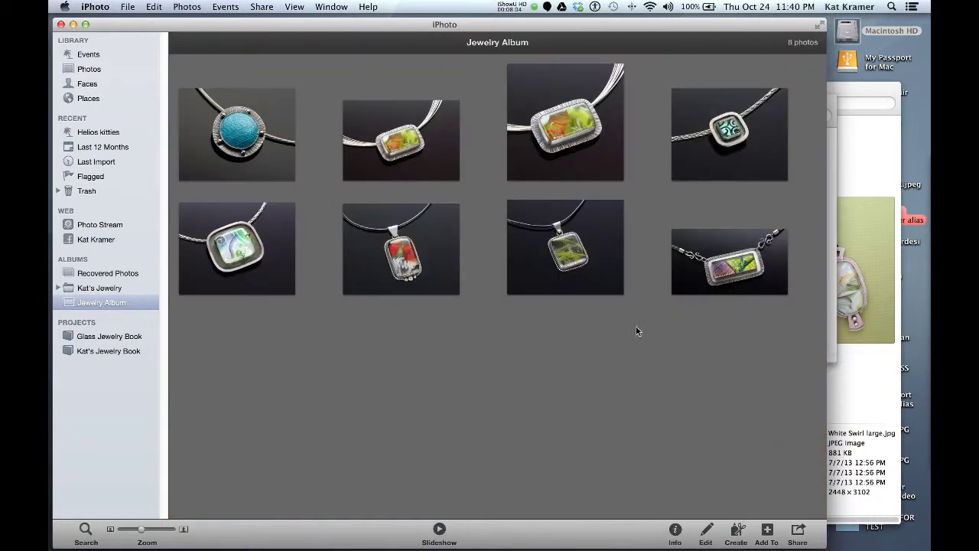
Import White Swirl large.jpg from Pendant Images into Jewelry Album, keeping the duplicate.
{"action": "left_click", "coordinate": [469, 359]}
{"action": "double_click", "coordinate": [69, 304]}
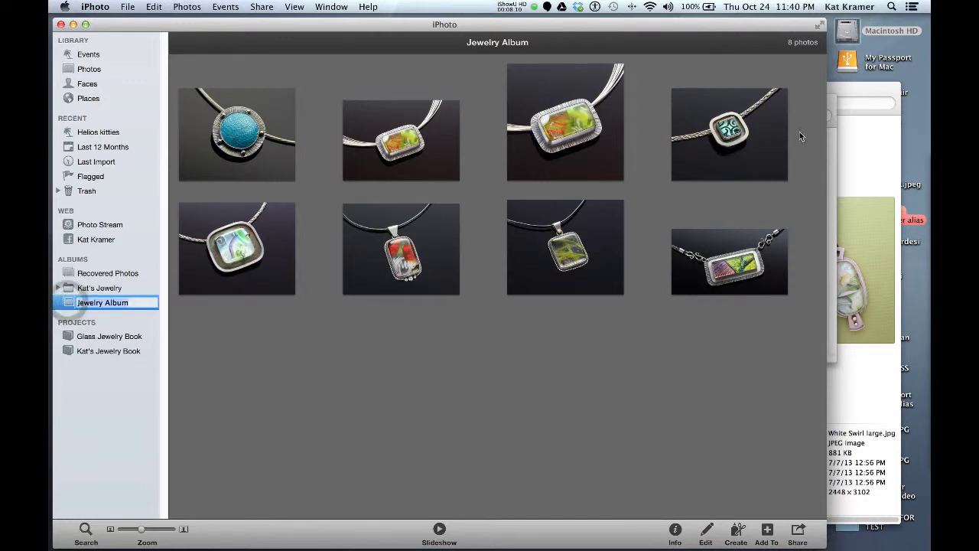
{"action": "left_click", "coordinate": [867, 87]}
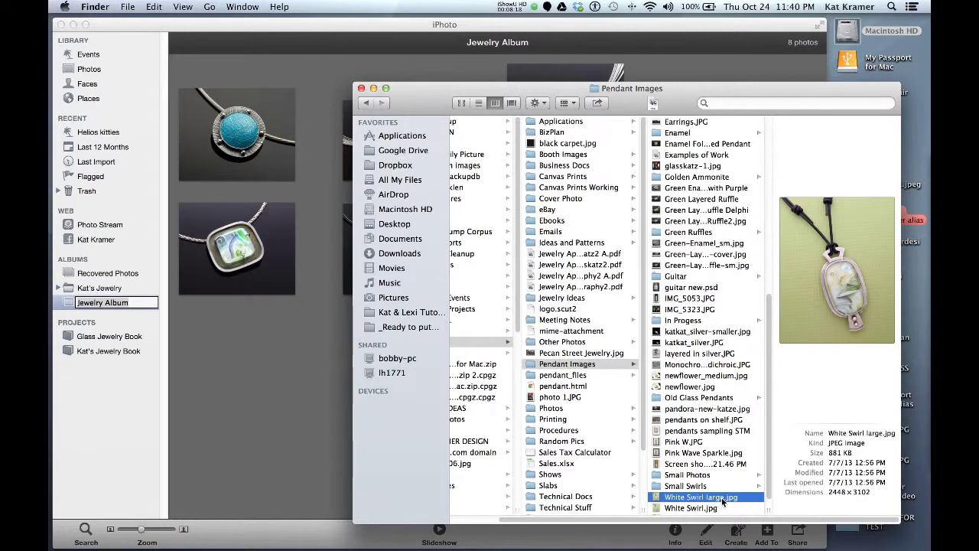
{"action": "left_click_drag", "start_coordinate": [722, 501], "coordinate": [264, 388]}
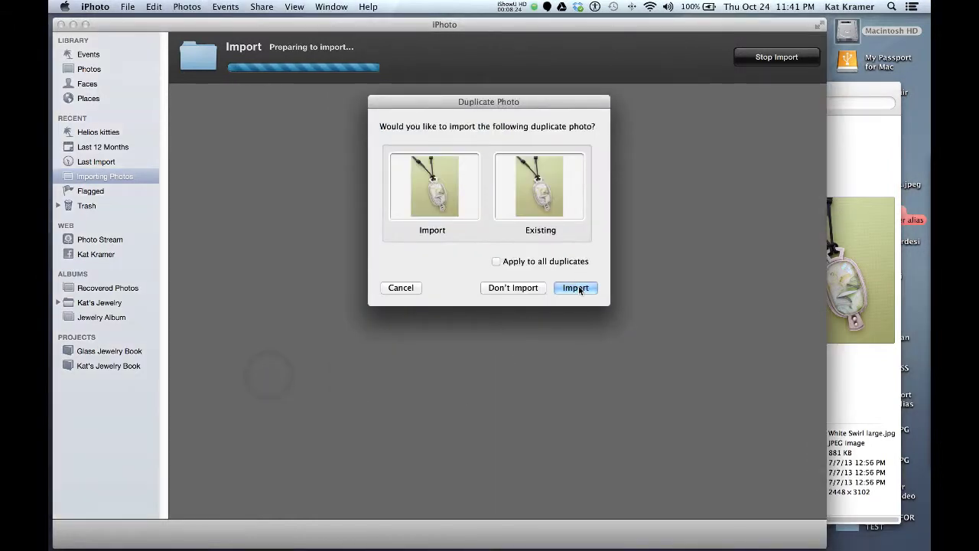
{"action": "left_click", "coordinate": [577, 288]}
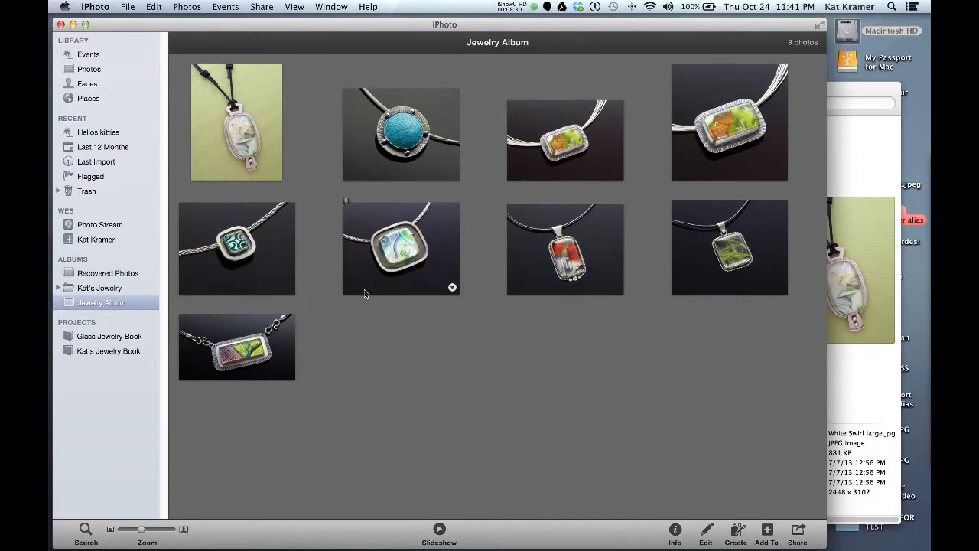
Browse Kat's Jewelry's Enamel, Glass Jewelry and Glasskatz Jewelry albums to the 12-photo Metals album.
{"action": "left_click", "coordinate": [59, 288]}
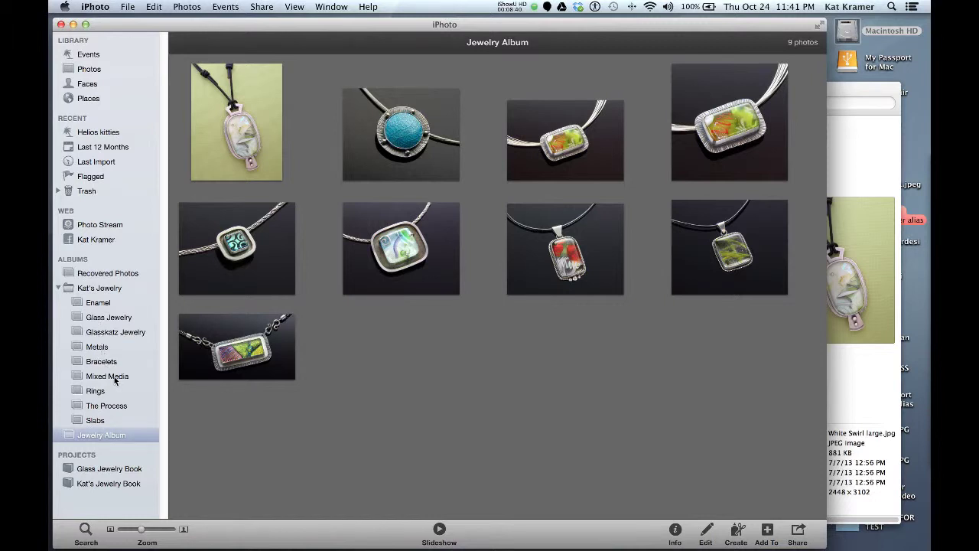
{"action": "left_click", "coordinate": [91, 304]}
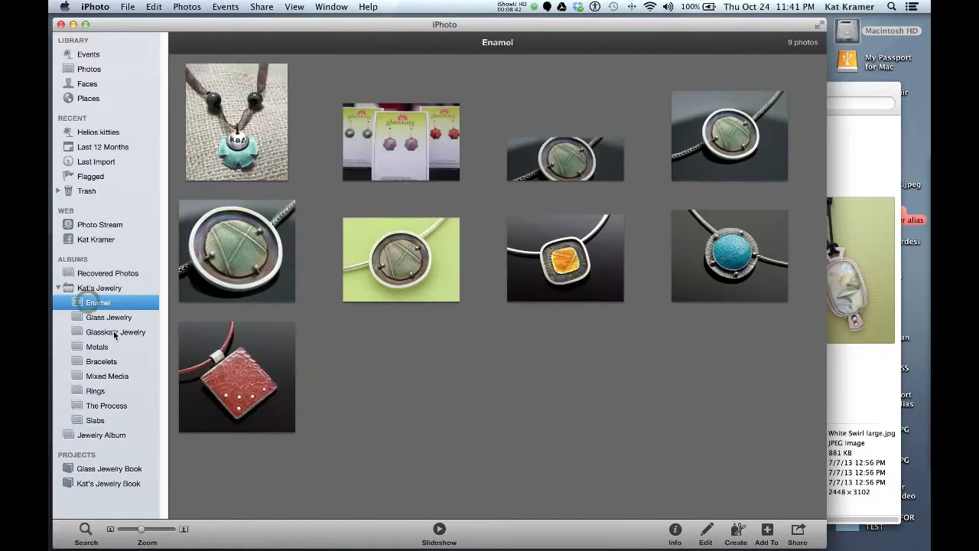
{"action": "left_click", "coordinate": [115, 318]}
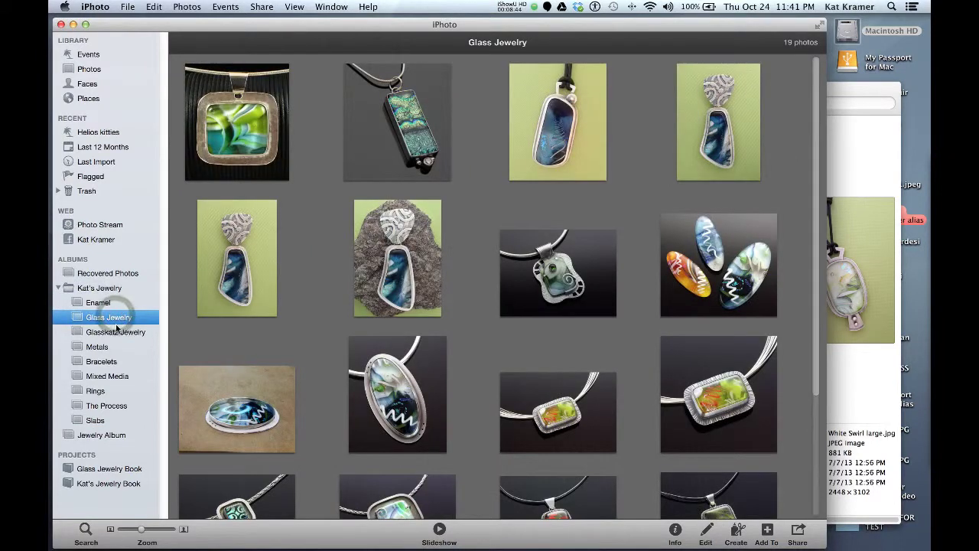
{"action": "left_click", "coordinate": [111, 332]}
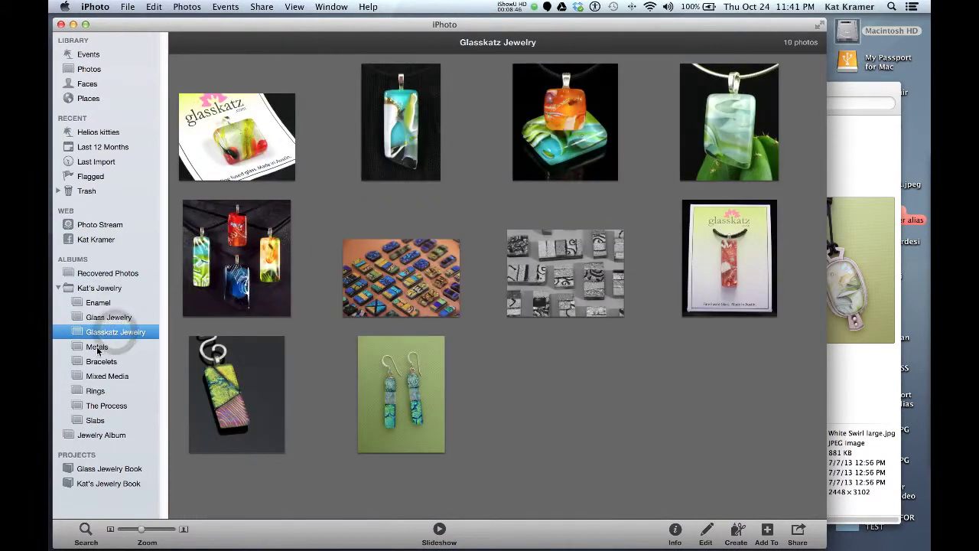
{"action": "left_click", "coordinate": [95, 348]}
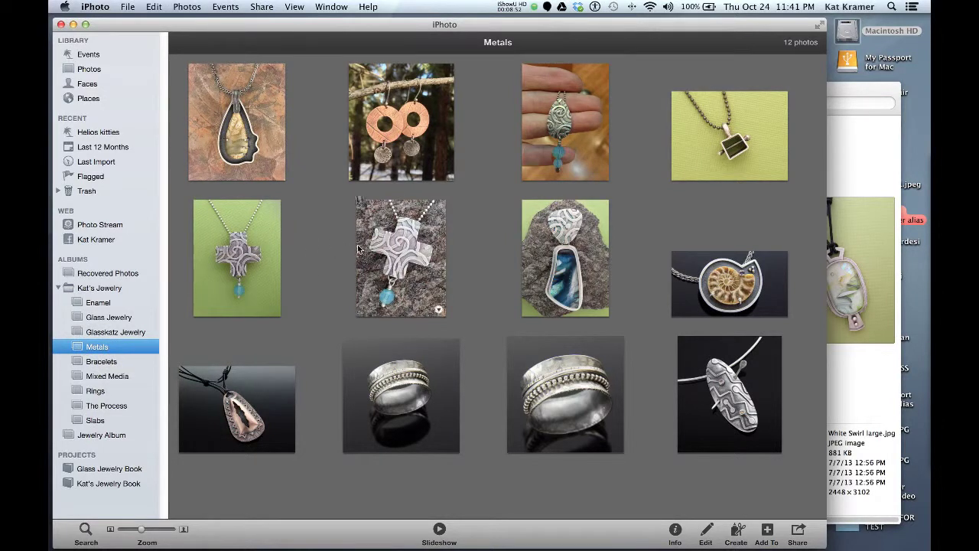
{"action": "left_click", "coordinate": [737, 530]}
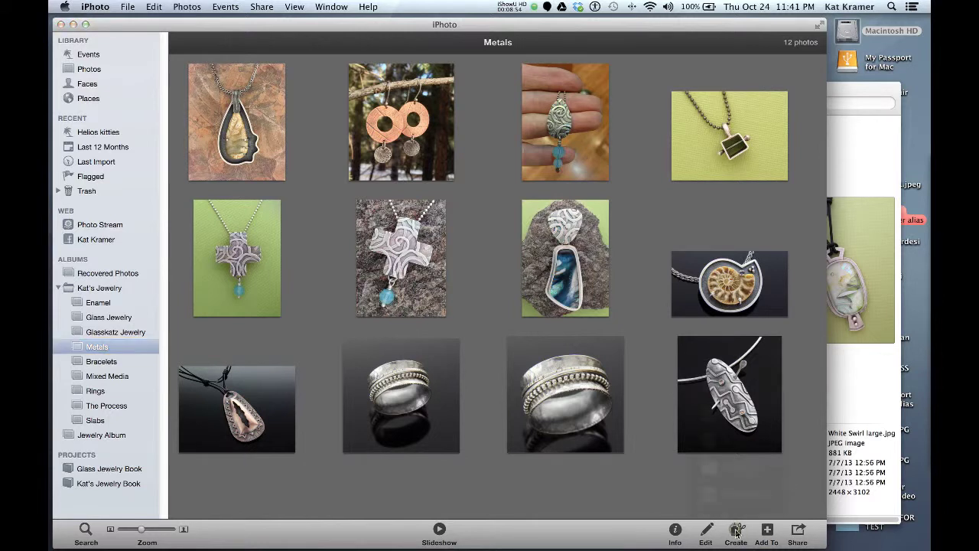
Make a 20-page softcover 8 × 6 inch Metals Book with the Journal theme, opening page 1.
{"action": "left_click", "coordinate": [732, 414]}
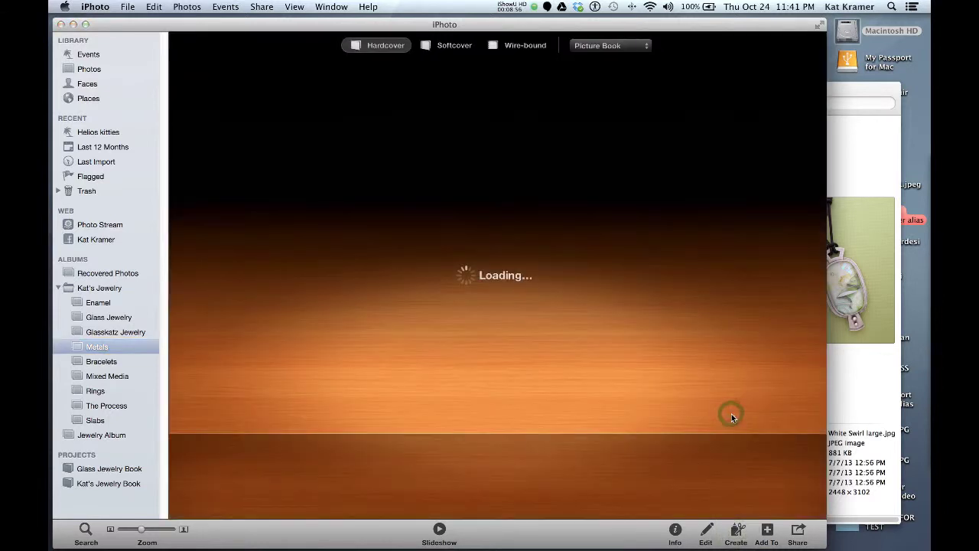
{"action": "left_click", "coordinate": [455, 46]}
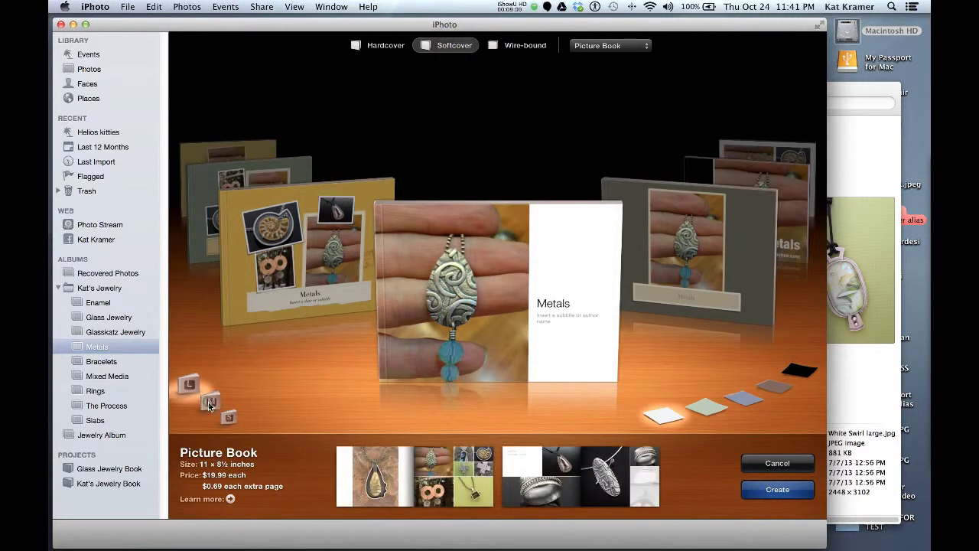
{"action": "left_click", "coordinate": [209, 403]}
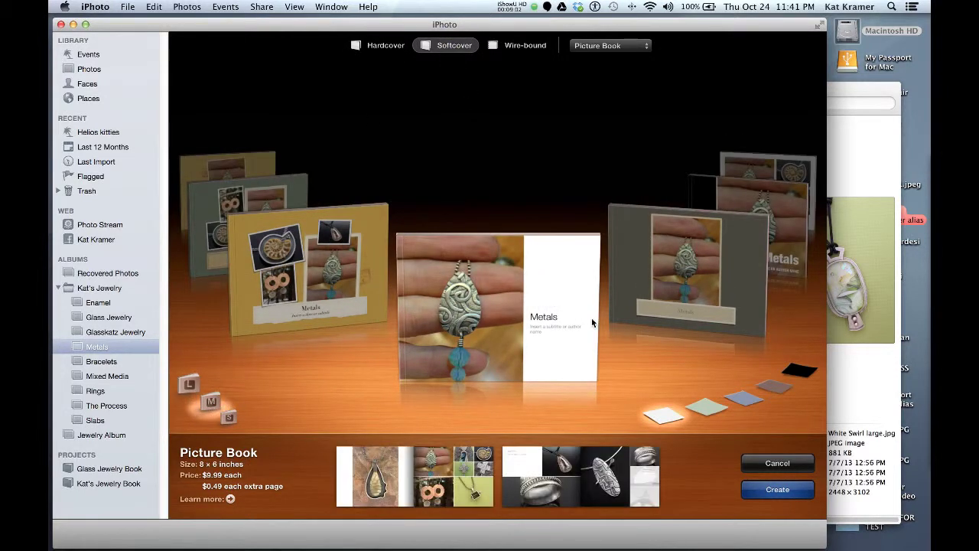
{"action": "left_click", "coordinate": [694, 332]}
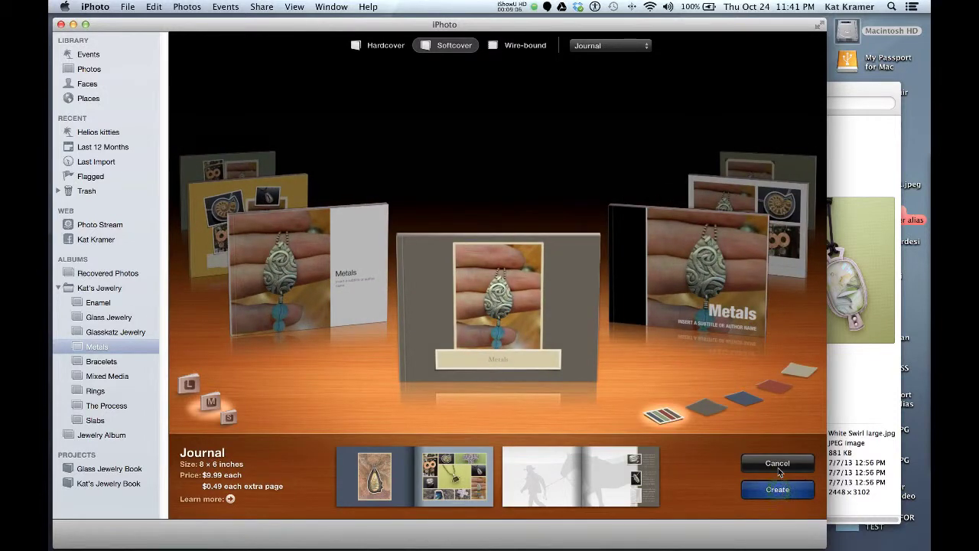
{"action": "key", "text": "Return"}
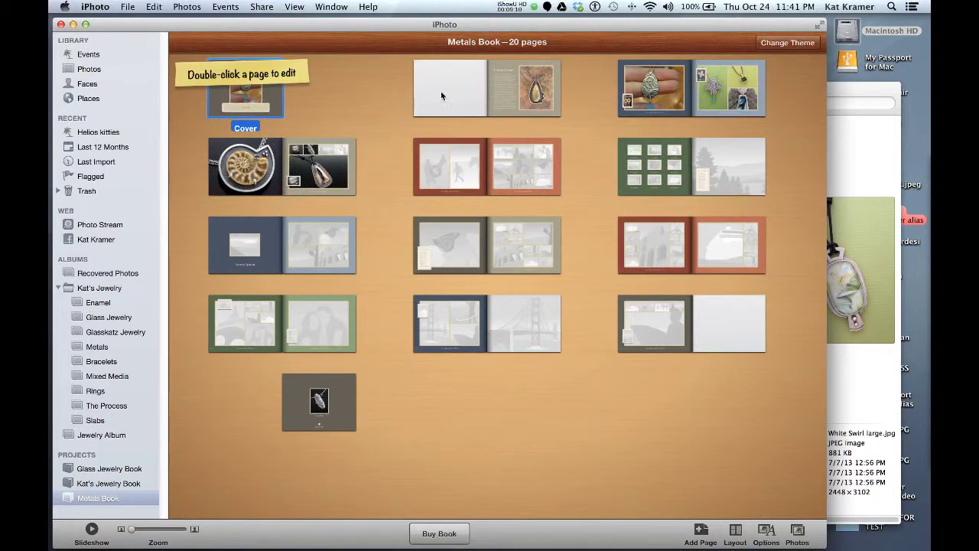
{"action": "double_click", "coordinate": [525, 89]}
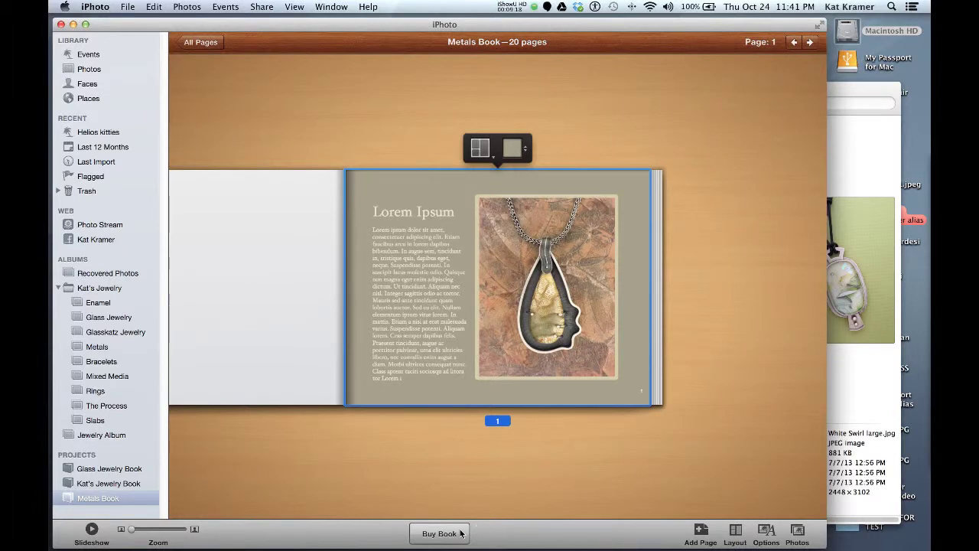
Drag the orange square pendant event onto Jewelry Album, then view its 10 photos.
{"action": "left_click", "coordinate": [202, 42]}
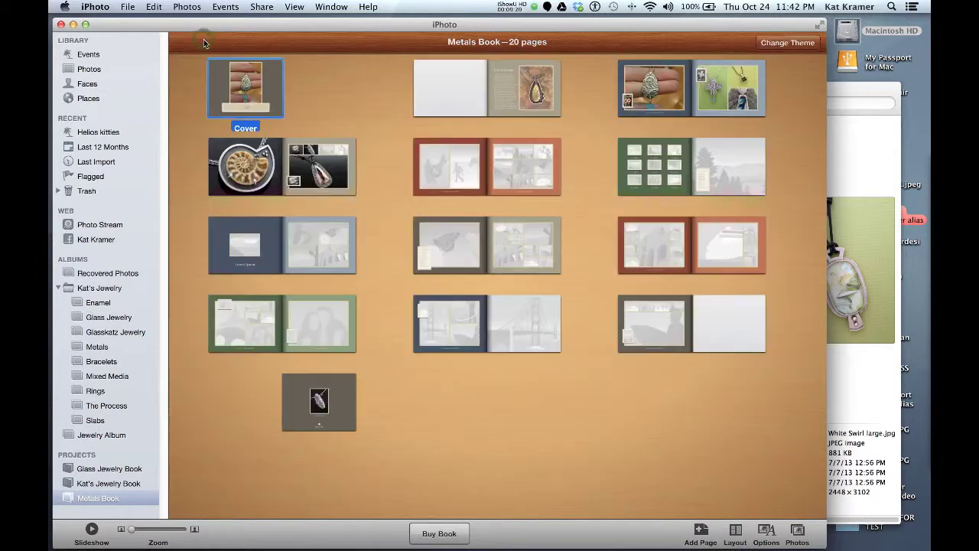
{"action": "left_click", "coordinate": [97, 55]}
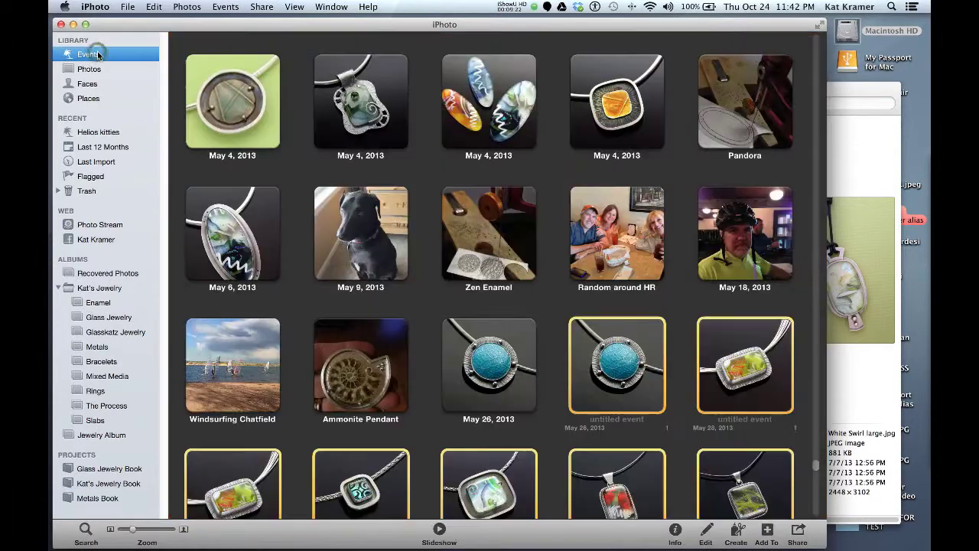
{"action": "left_click_drag", "start_coordinate": [338, 148], "coordinate": [118, 439]}
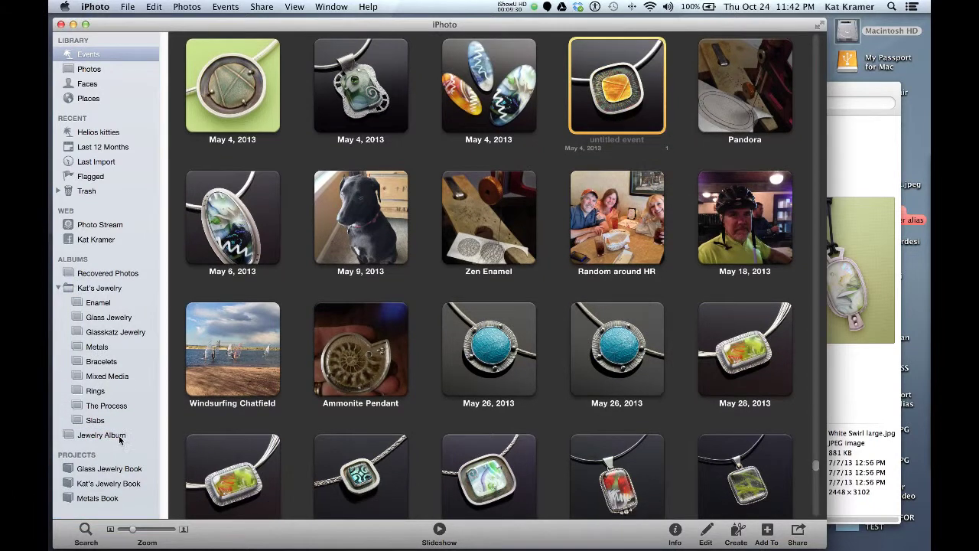
{"action": "left_click", "coordinate": [120, 437]}
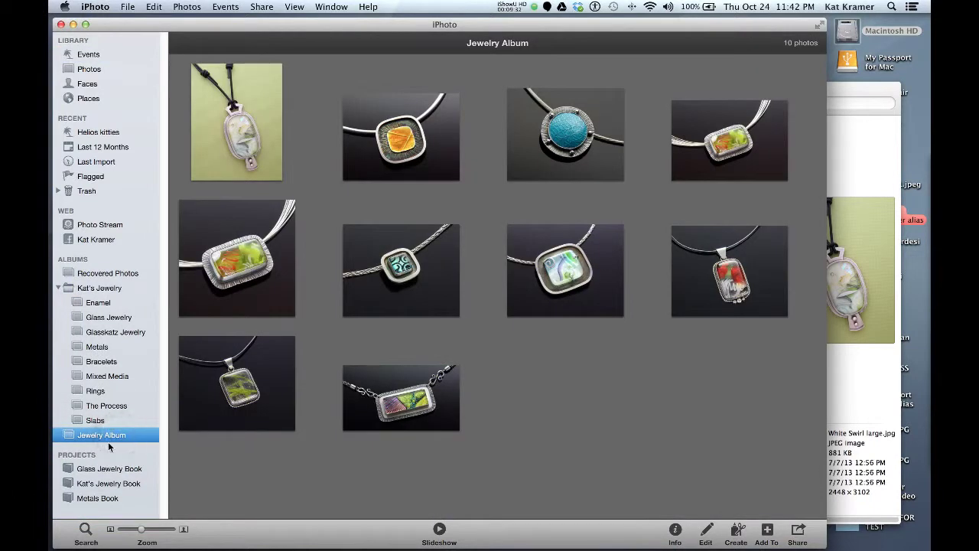